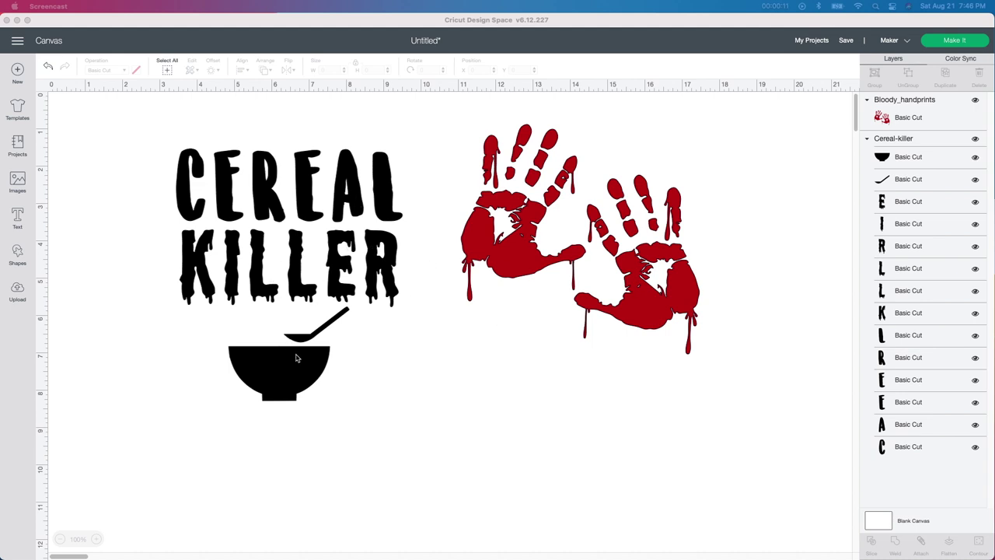
- Move the Cereal-killer design up and to the left, to about X 2.324, Y 0.861
click(342, 315)
click(356, 292)
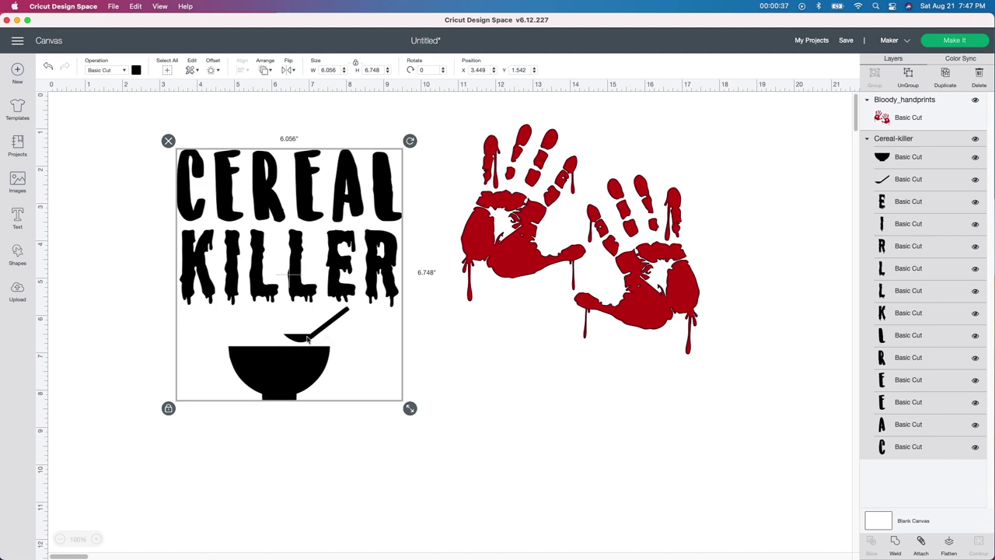
drag(311, 376, 270, 351)
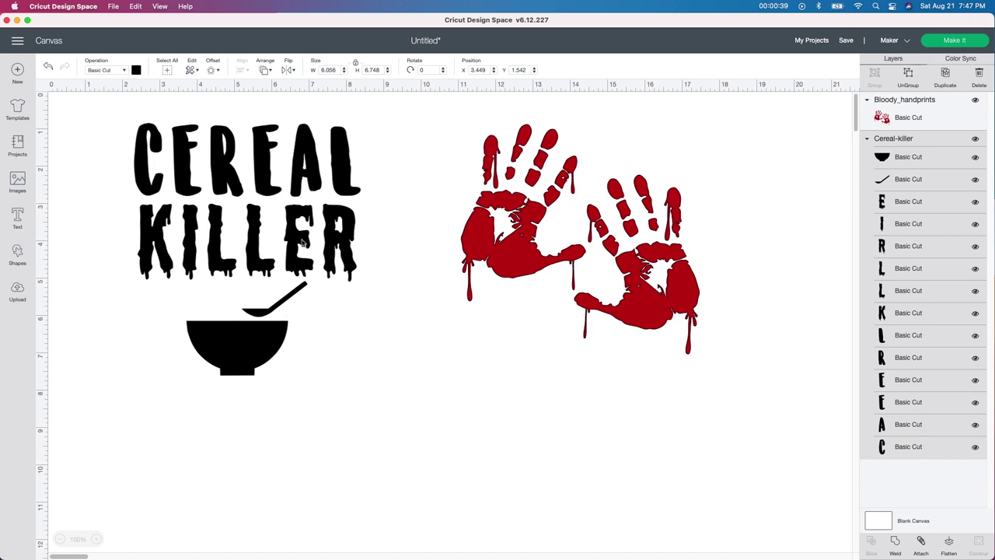
click(277, 329)
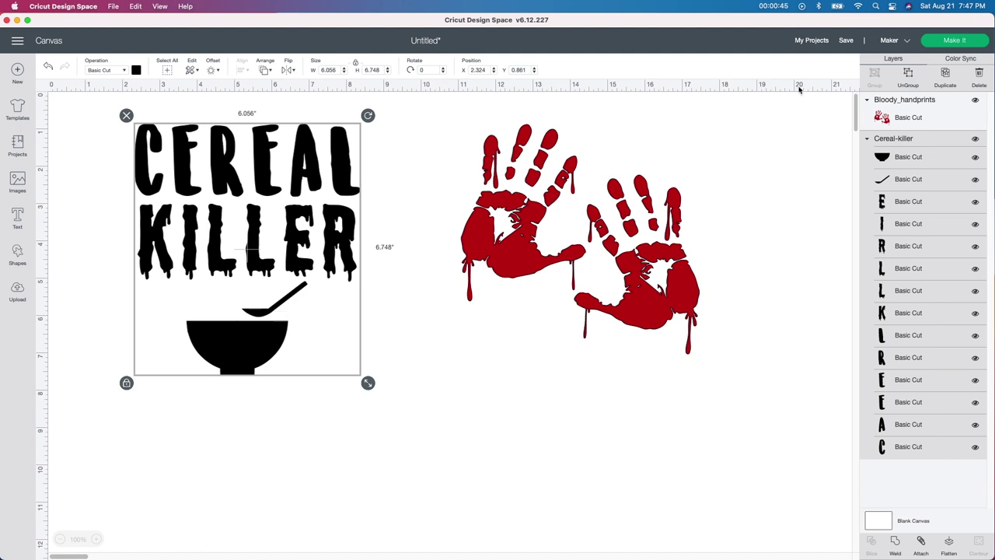
- Ungroup the Cereal-killer design and delete its bowl and its spoon
click(908, 77)
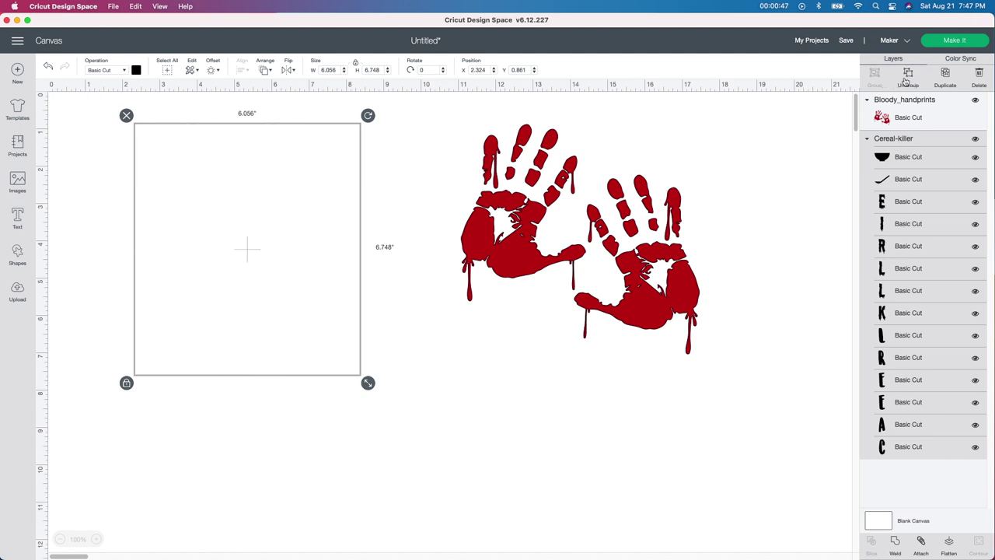
click(233, 353)
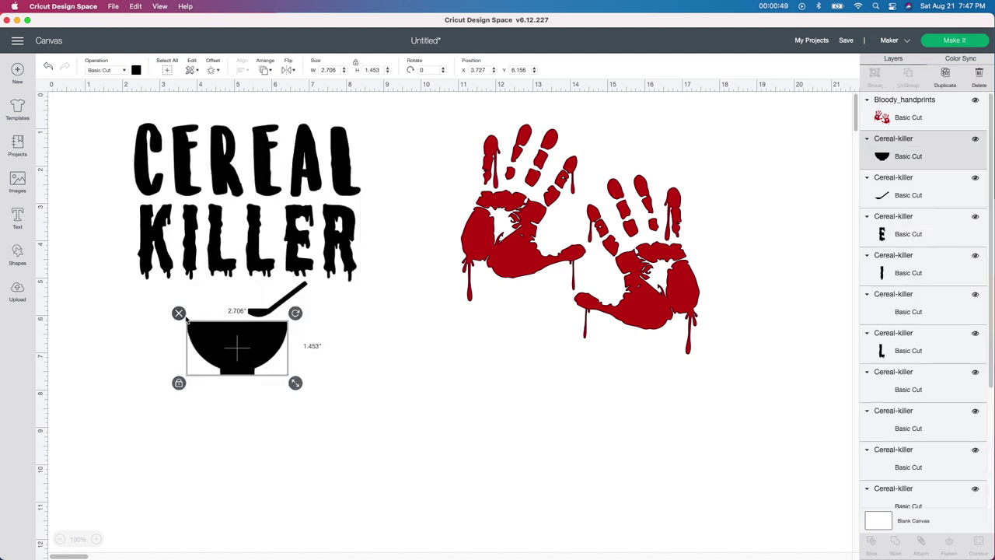
key(Delete)
click(249, 292)
key(Delete)
- Weld all the CEREAL KILLER letters into one shape and select it
drag(107, 127, 365, 272)
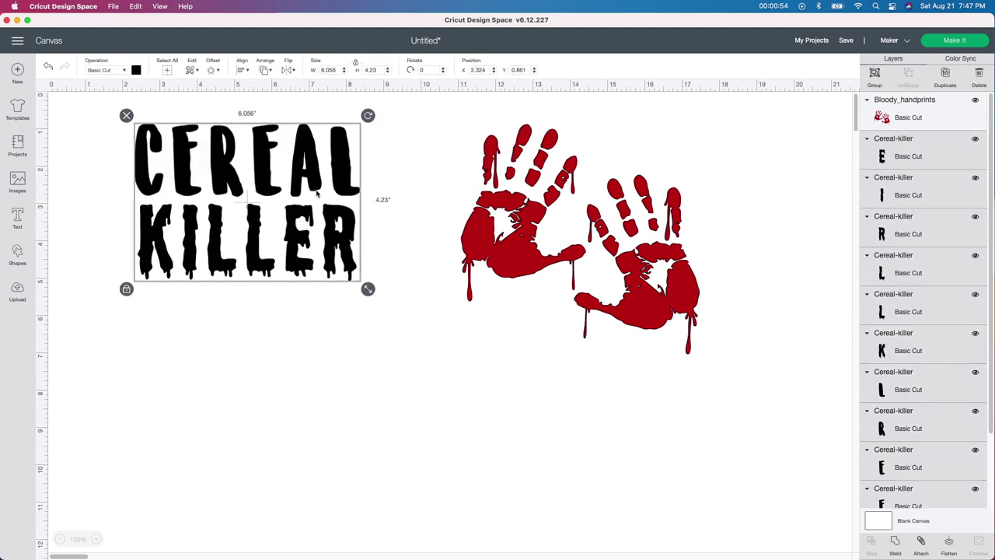
click(895, 542)
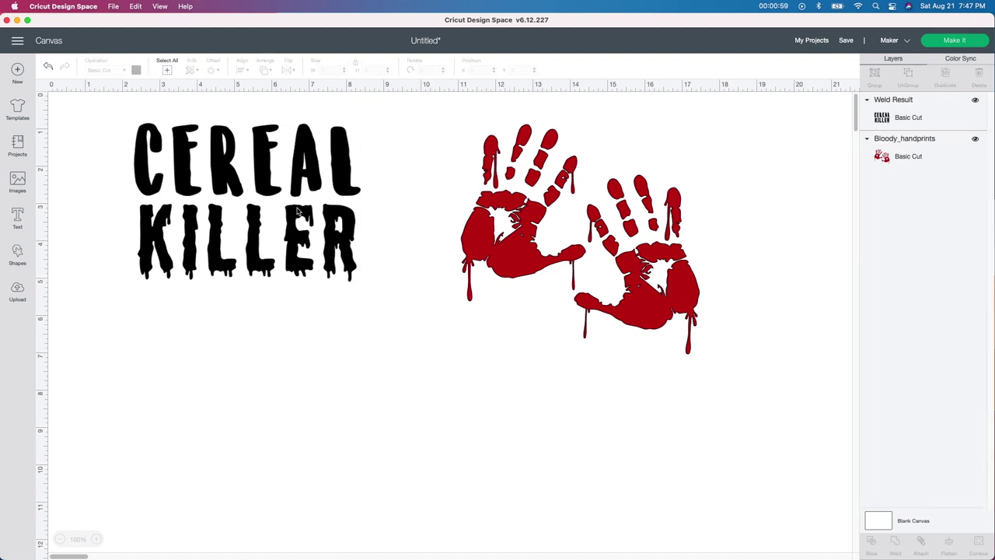
click(278, 261)
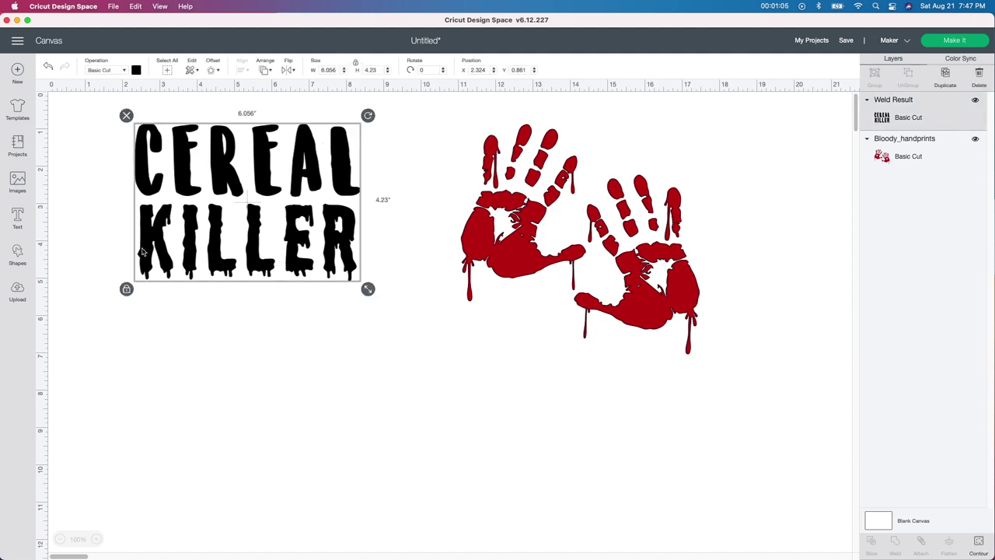
- Find the bowl images in the image library and choose the plain dark bowl silhouette
click(23, 180)
click(293, 107)
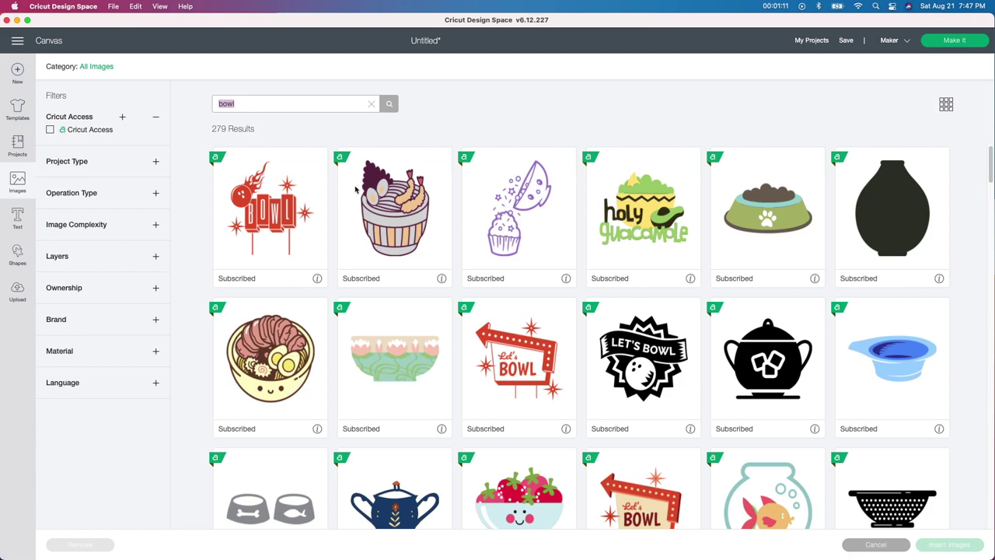
scroll(529, 333, down, 10)
scroll(529, 333, down, 15)
scroll(529, 333, down, 10)
scroll(538, 356, down, 9)
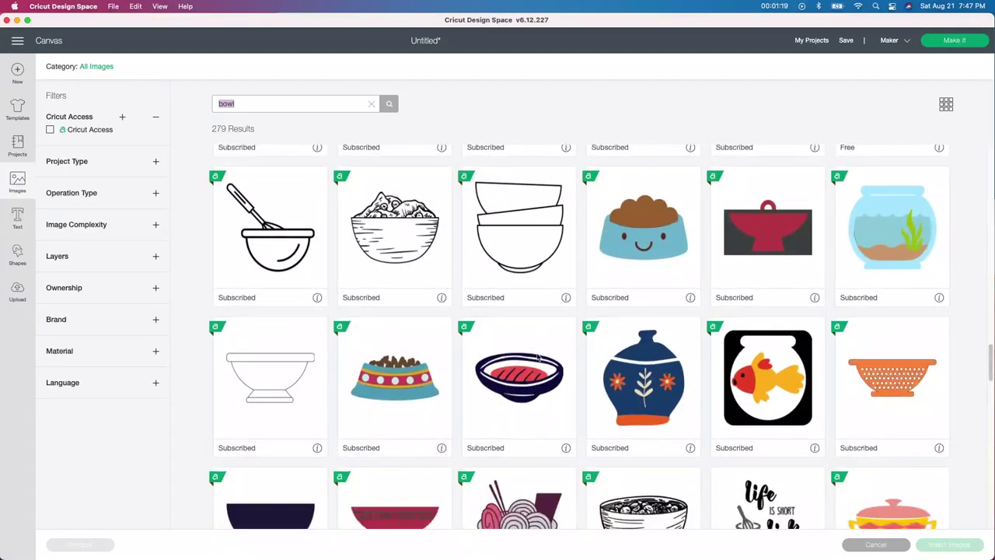
scroll(538, 356, down, 9)
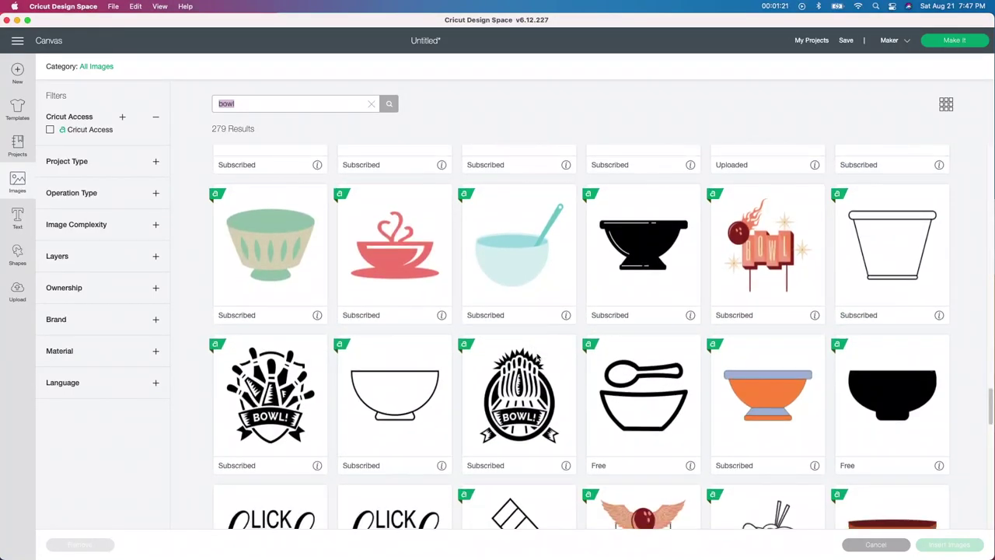
scroll(538, 356, down, 1)
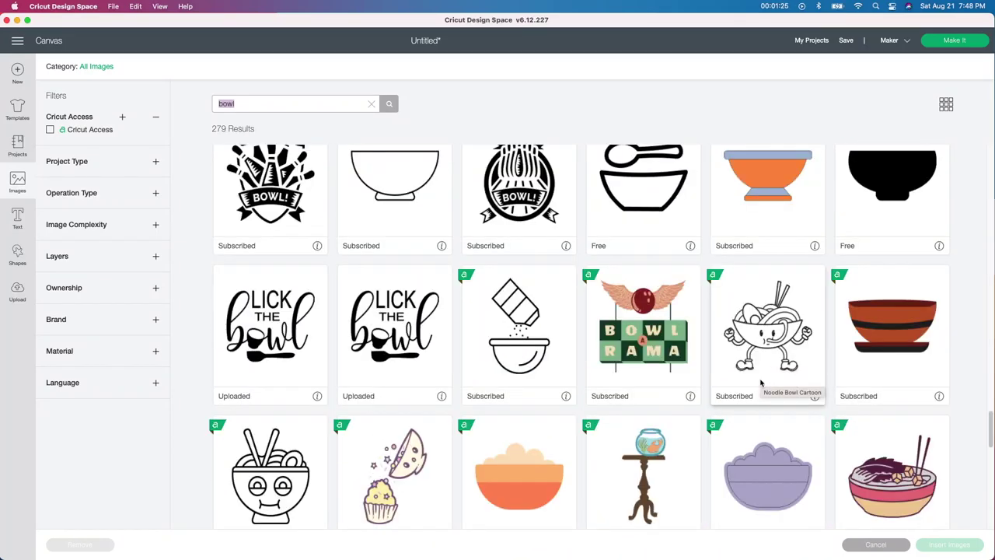
scroll(761, 381, down, 3)
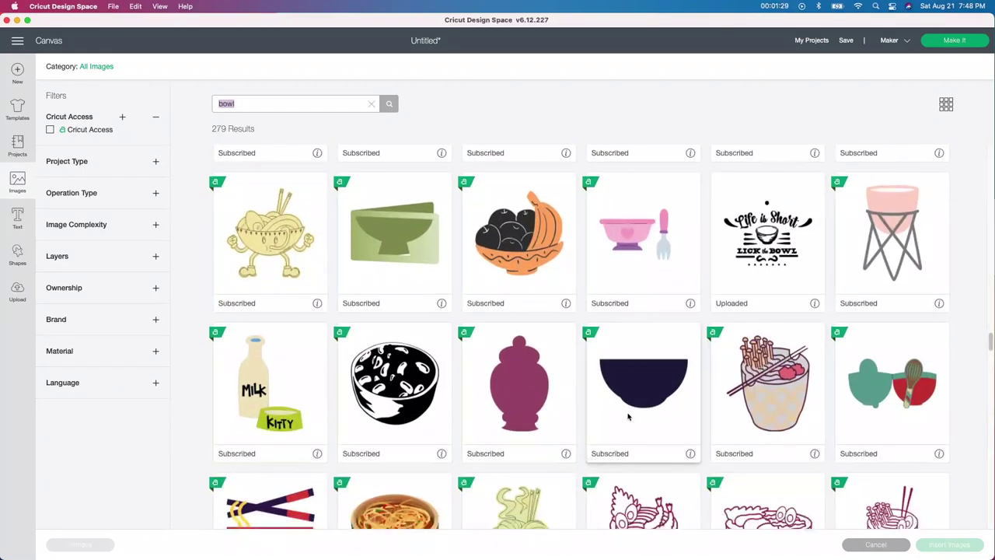
click(633, 389)
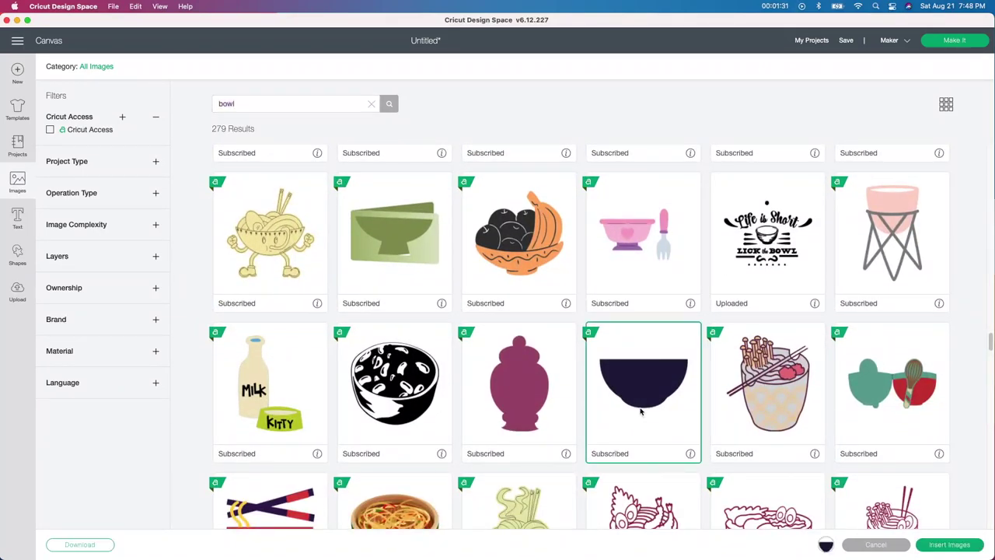
- Look through the remaining bowl images for other suitable bowls
scroll(641, 412, down, 2)
scroll(642, 410, down, 3)
scroll(642, 412, down, 3)
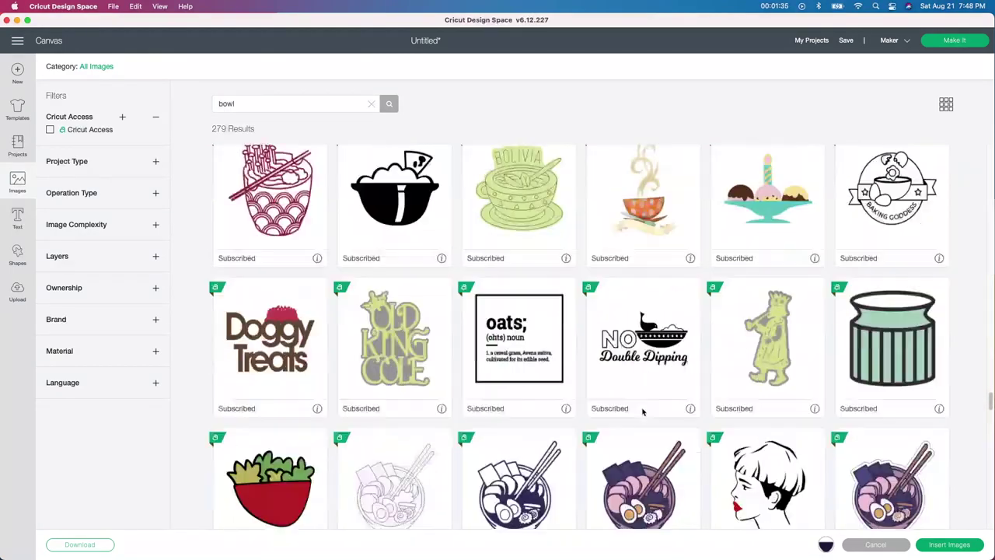
scroll(642, 412, down, 4)
scroll(645, 412, down, 2)
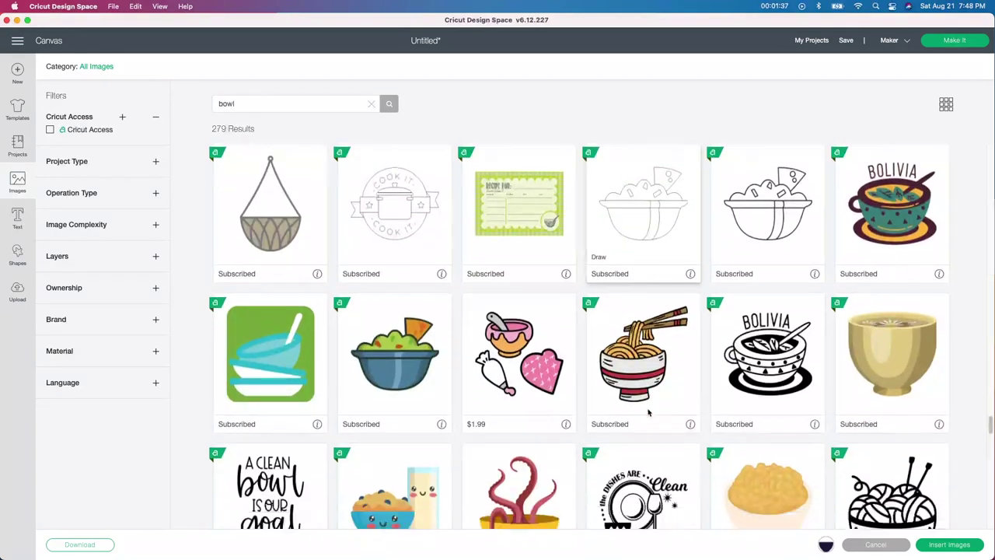
scroll(649, 412, down, 5)
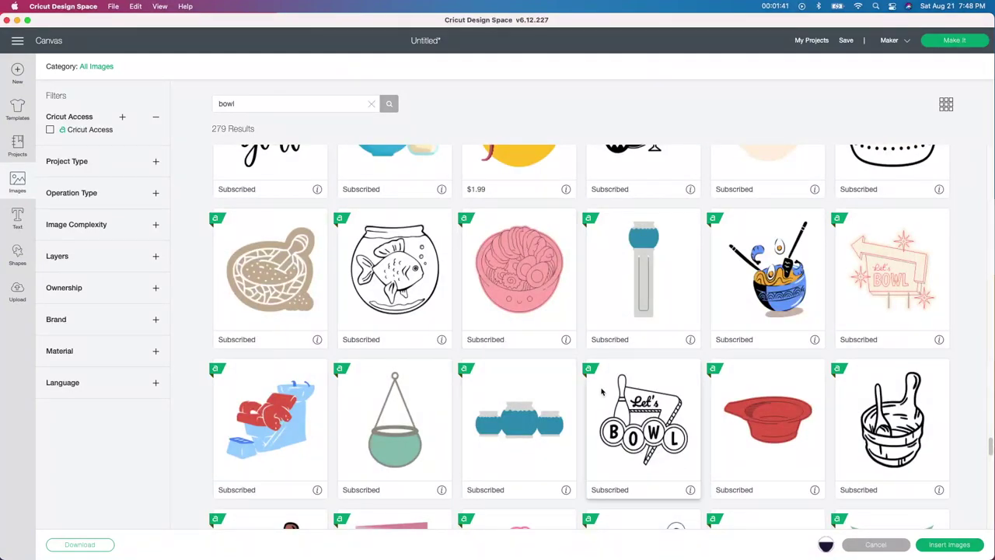
scroll(601, 391, down, 3)
scroll(601, 391, down, 5)
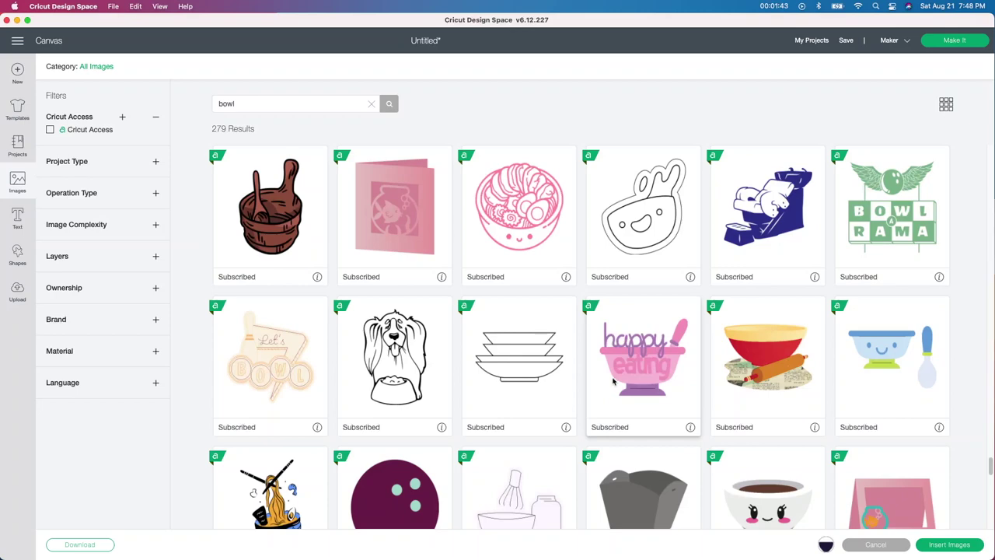
scroll(610, 387, down, 6)
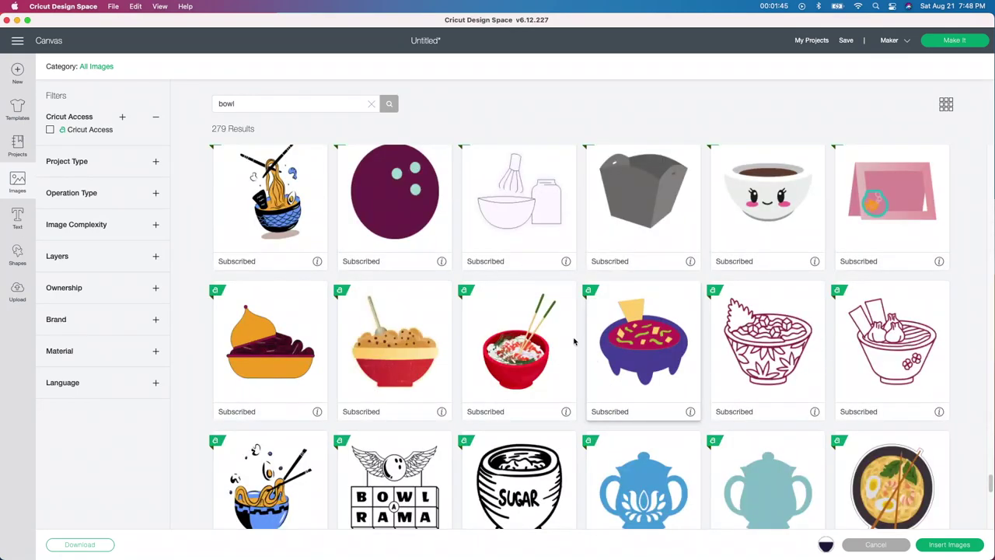
scroll(574, 342, down, 6)
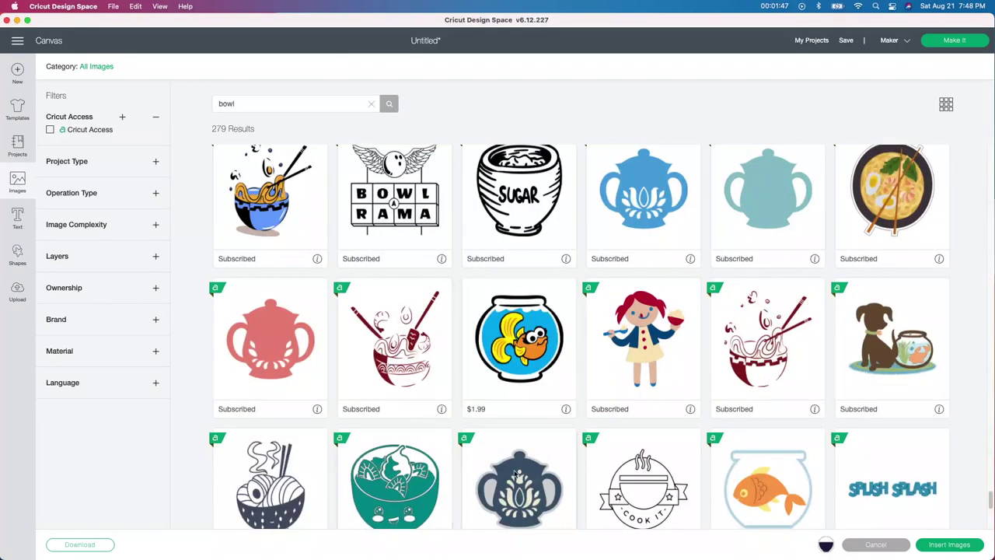
scroll(675, 412, down, 5)
scroll(674, 416, down, 4)
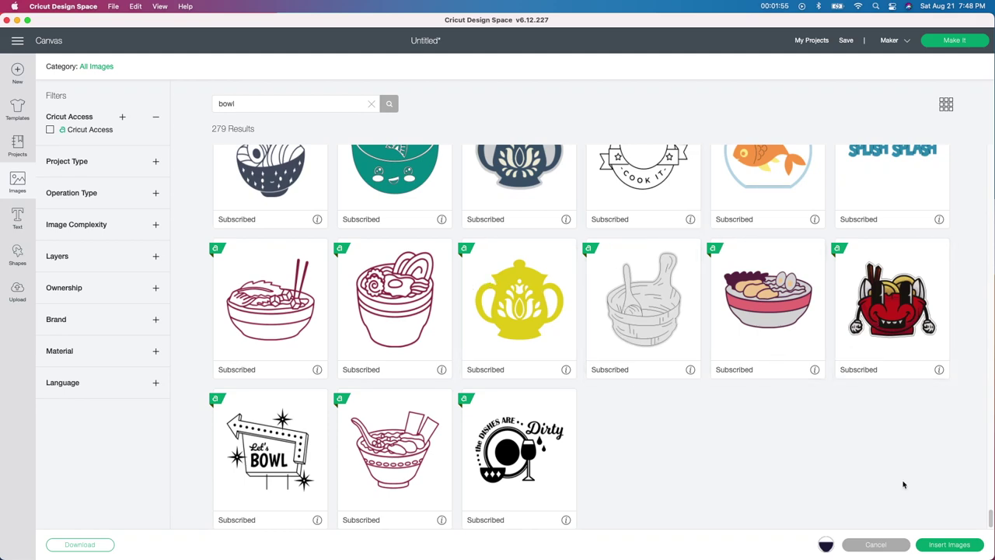
- Insert the chosen bowl silhouette and place it beneath the KILLER lettering, at about X 3.569, Y 5.472
click(948, 547)
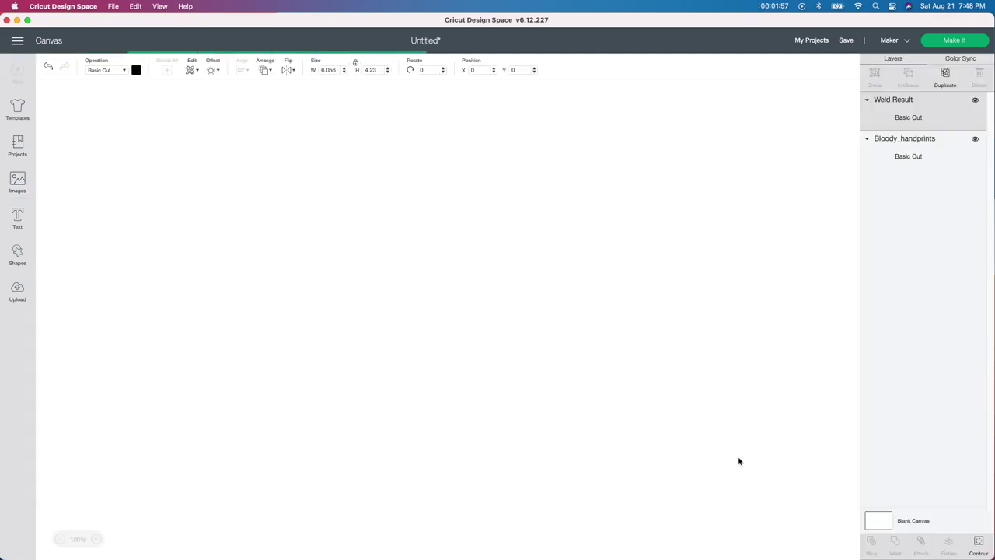
drag(81, 134, 252, 334)
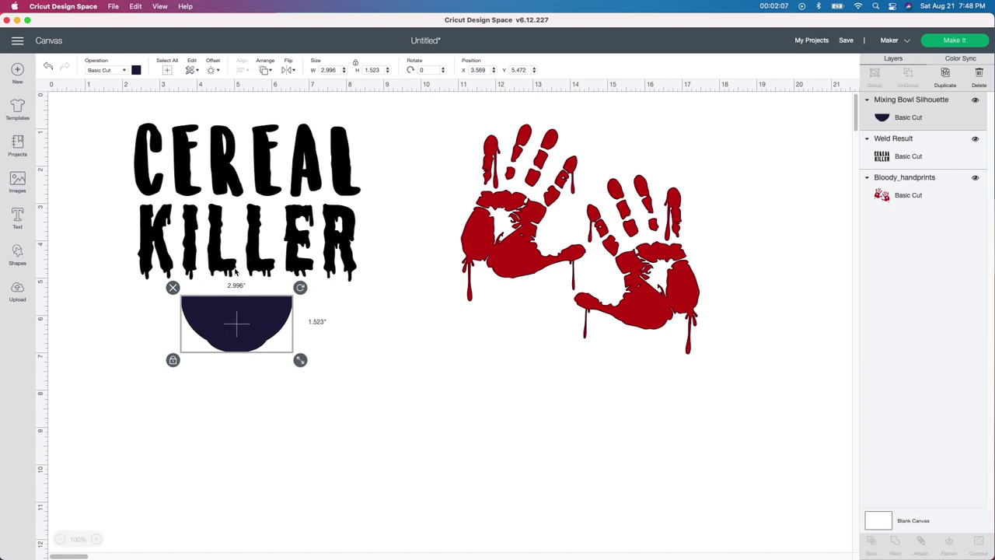
- Search the image library for "spoon" and choose the plain outlined Draw spoon
click(18, 181)
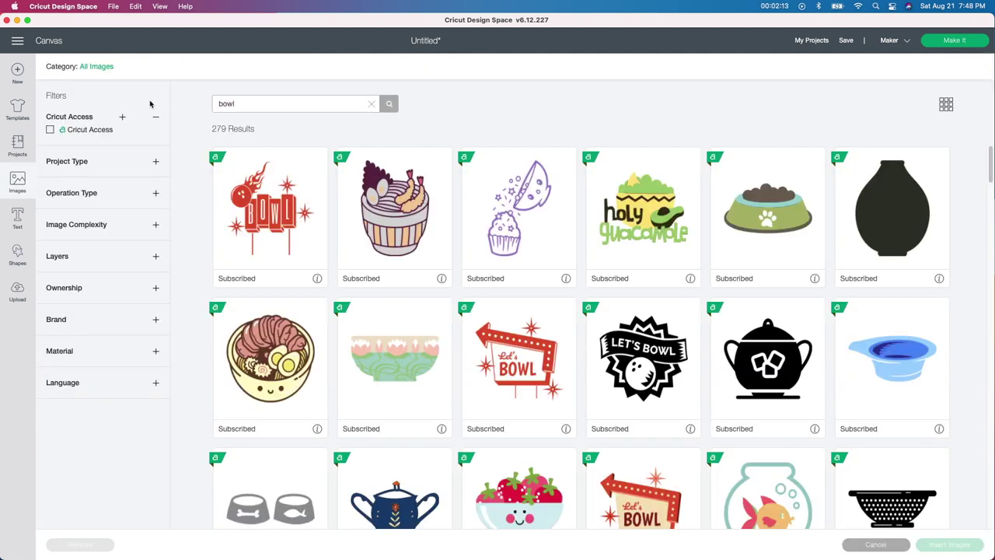
click(256, 105)
text(spoon)
key(Return)
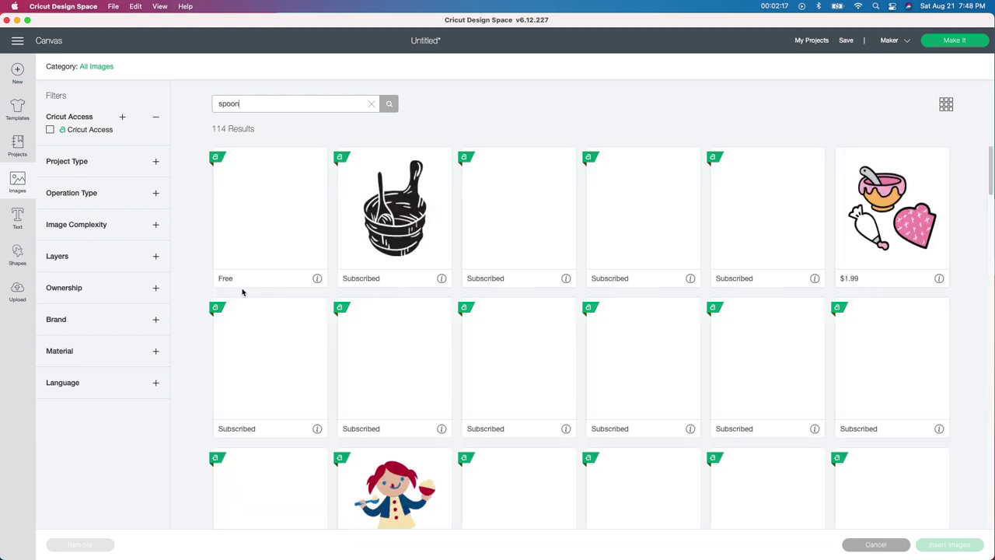
scroll(445, 263, down, 3)
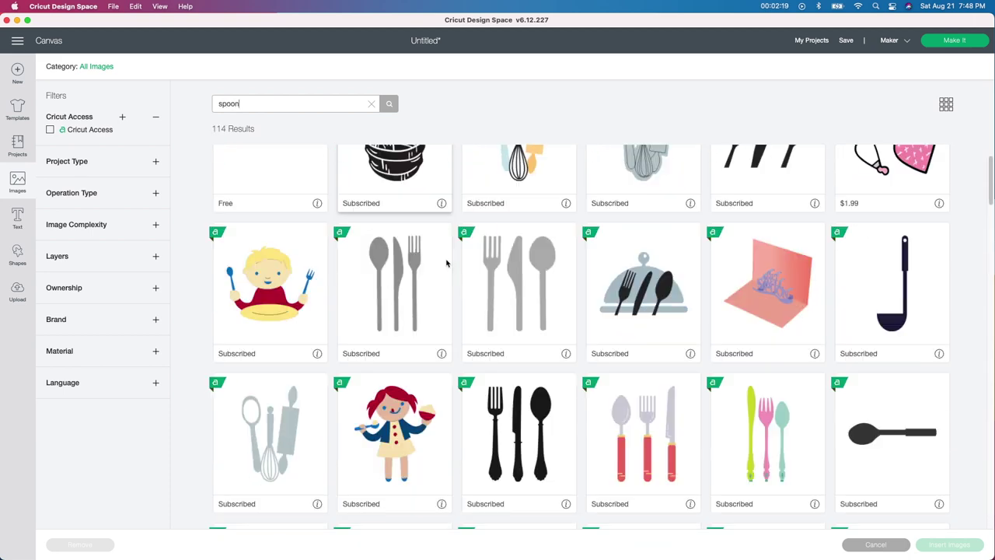
scroll(447, 263, down, 20)
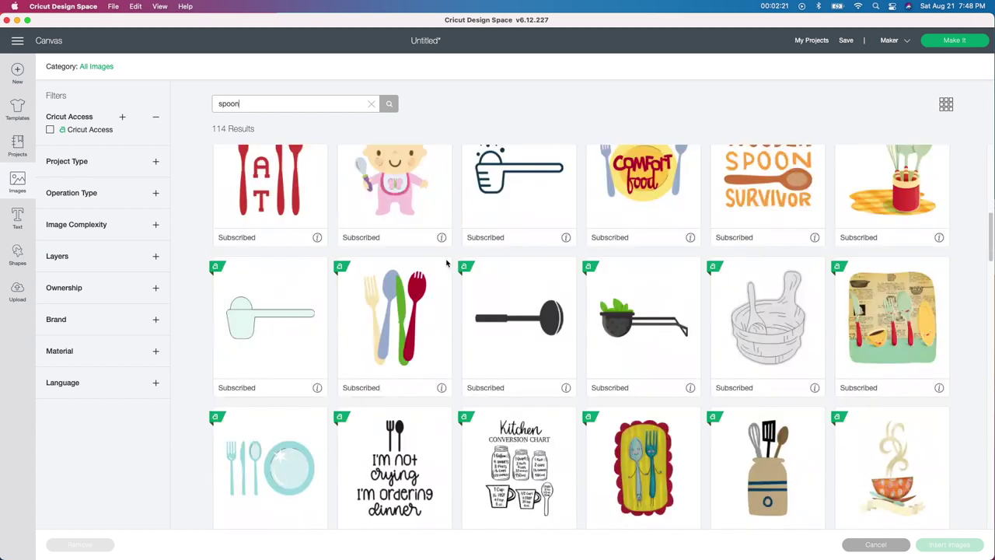
scroll(448, 262, down, 20)
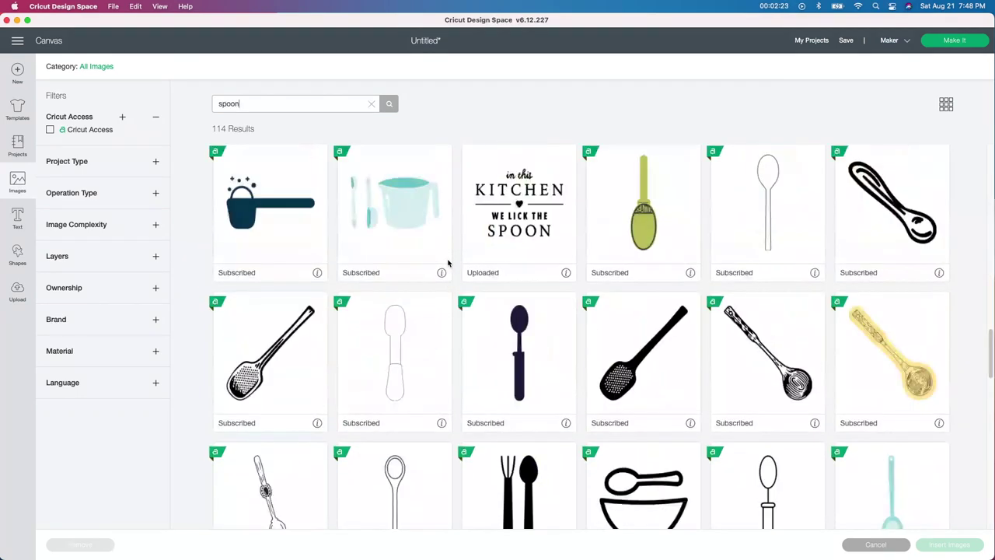
click(799, 216)
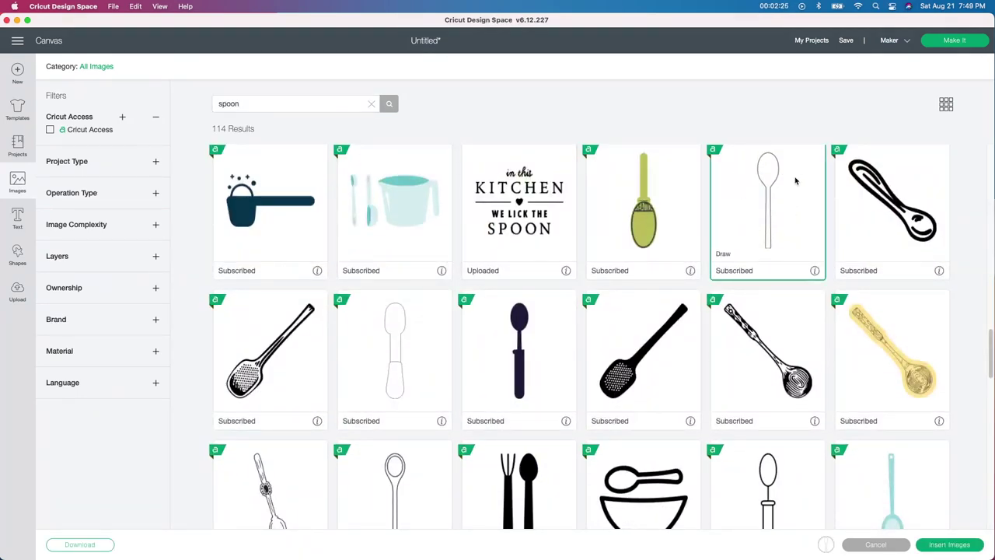
- Add the solid blue spoon to the selection and insert both spoons on the canvas
scroll(782, 337, down, 10)
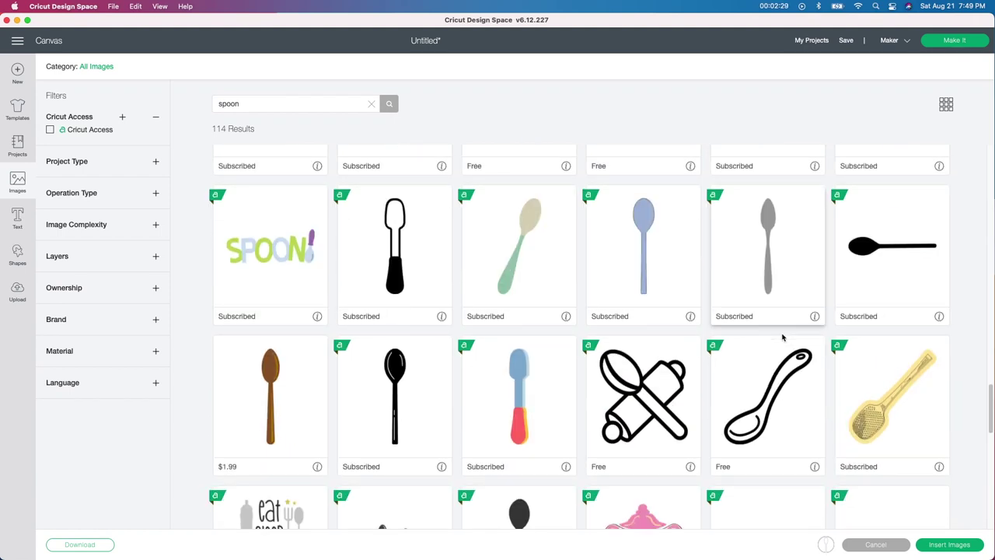
click(644, 249)
click(953, 548)
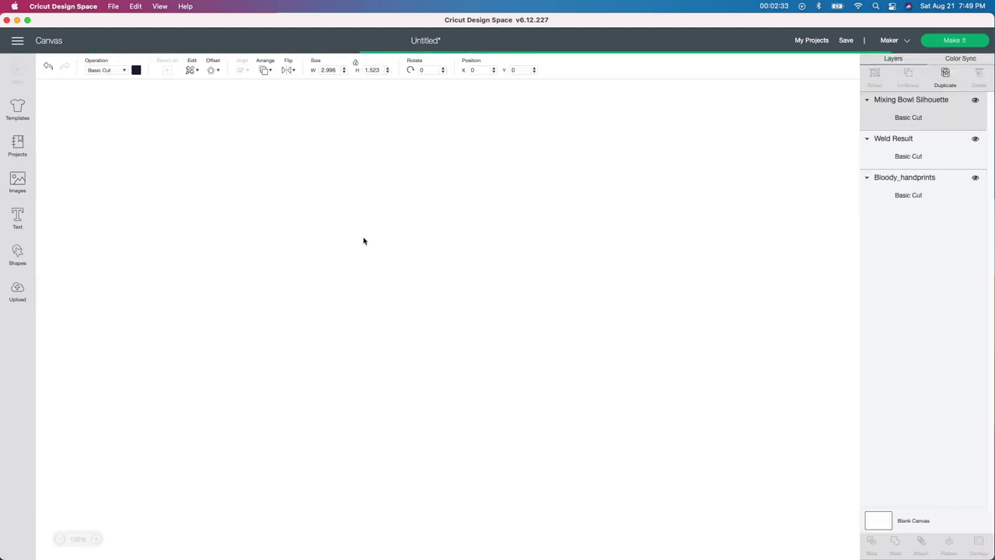
- Move both spoons to the empty area below the lettering, at about X 8.458, Y 6.736, and delete the blue one
drag(105, 223, 402, 472)
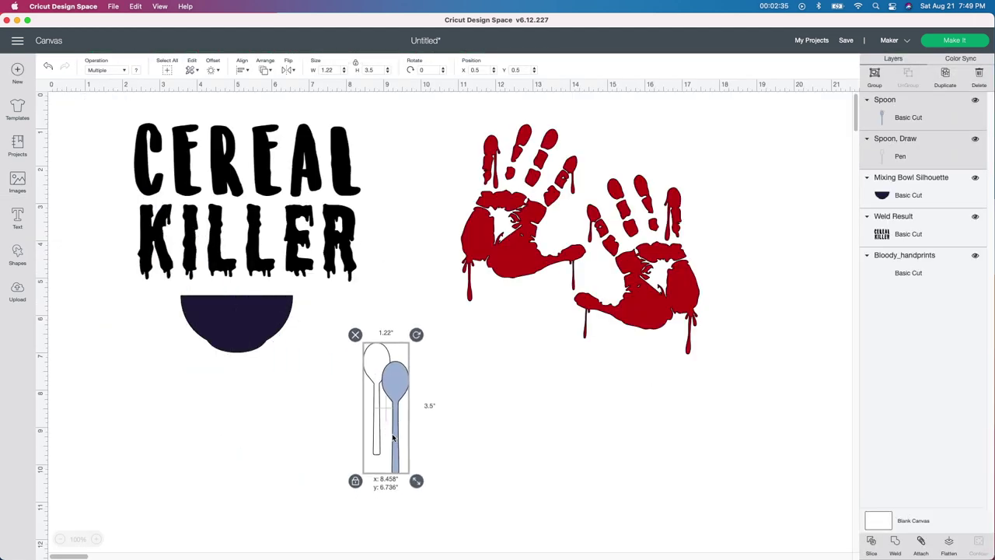
click(453, 436)
click(405, 404)
drag(404, 403, 502, 400)
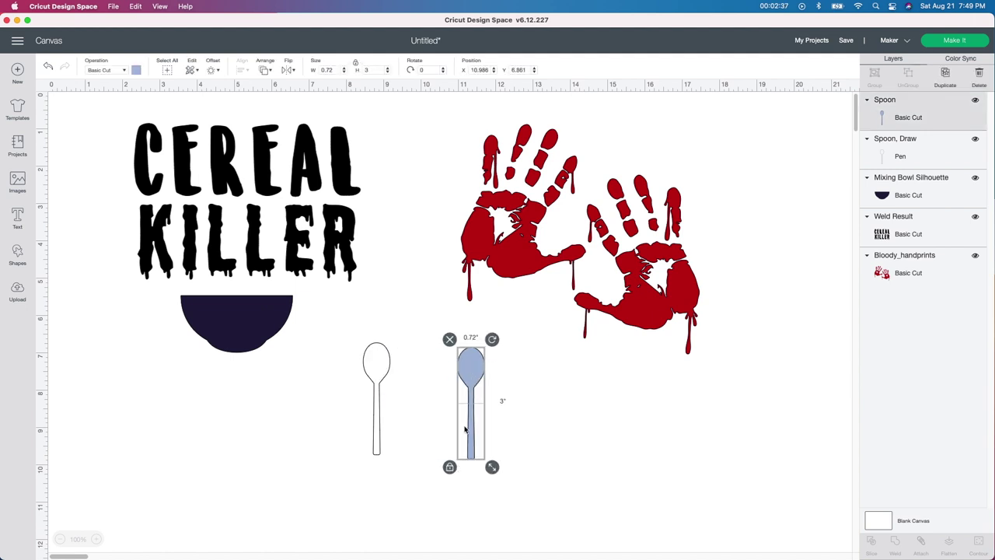
key(Delete)
- Place the outlined spoon beside the bowl at about X 7.056, Y 5.375, and rotate it so its handle slants up to the right
click(404, 396)
drag(404, 396, 355, 345)
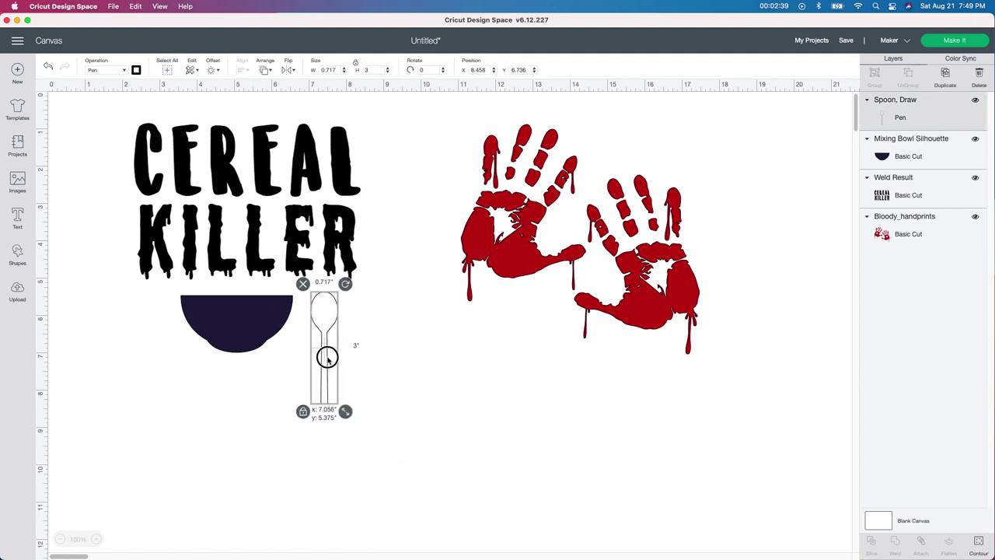
drag(344, 285, 269, 384)
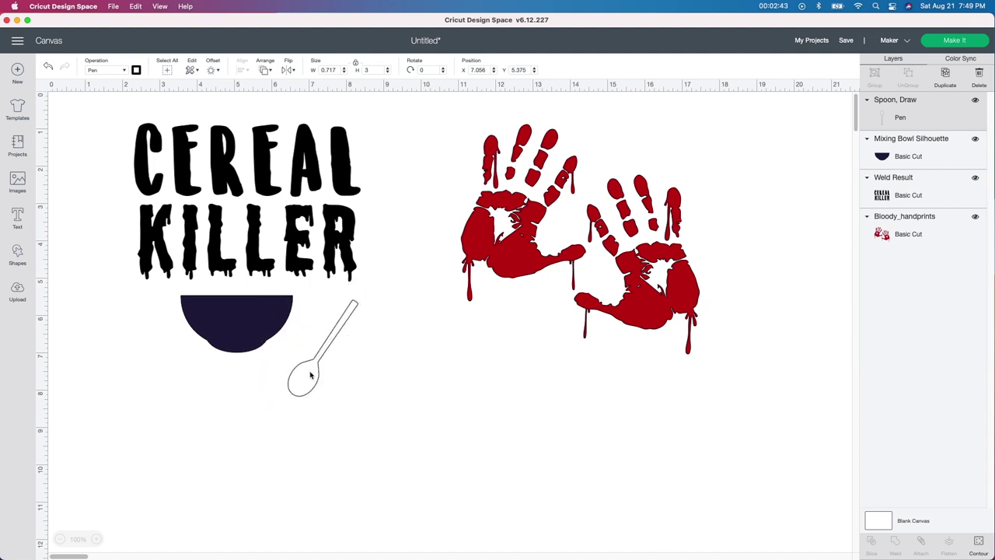
- Try the outlined spoon over the bowl and shift both pieces down together to about X 3.361, Y 4.874
drag(328, 349, 266, 306)
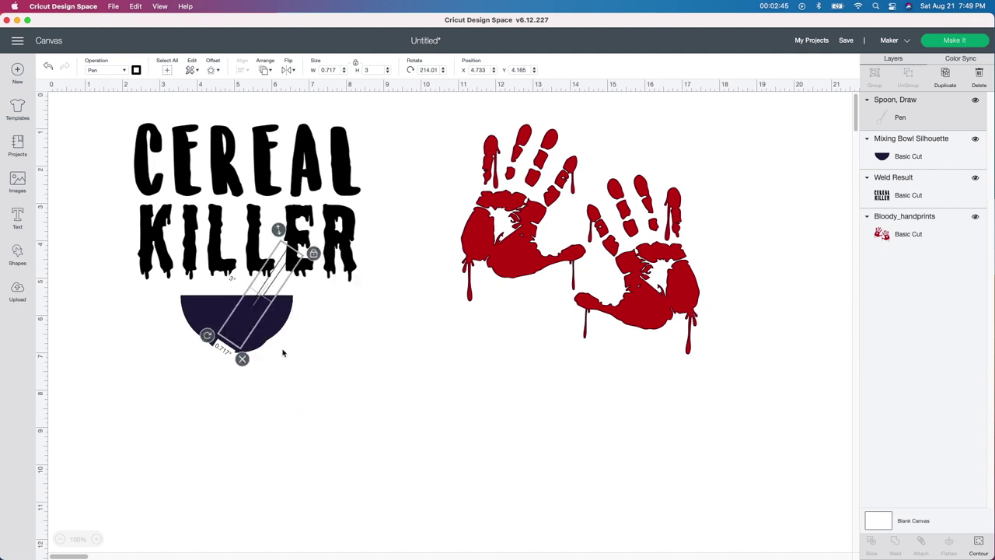
drag(151, 304, 277, 371)
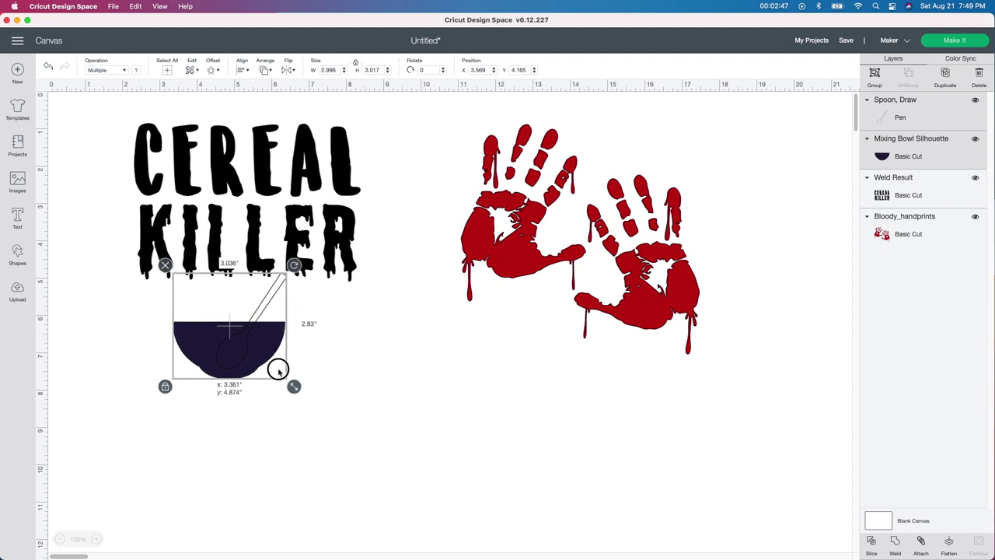
click(305, 356)
click(271, 348)
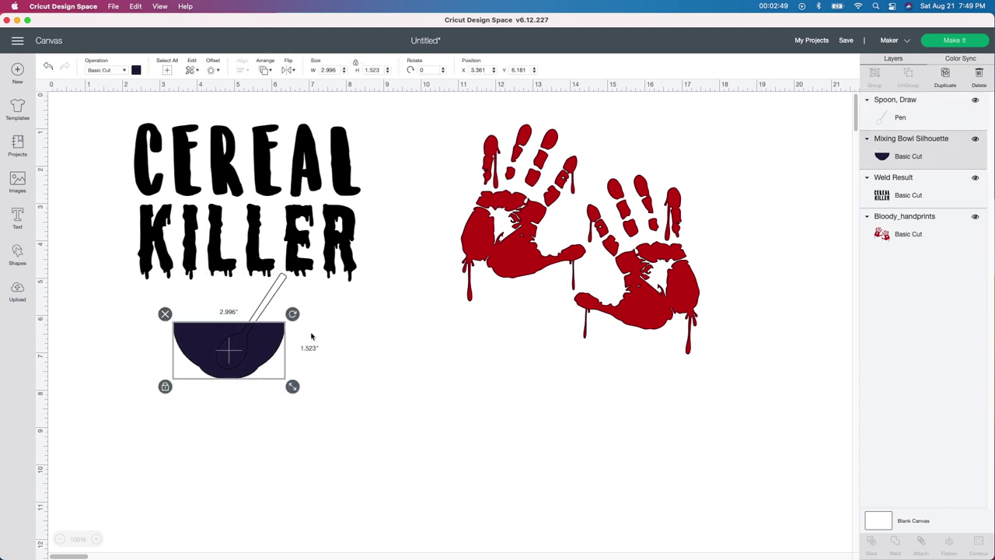
click(361, 332)
- Move the outlined spoon off the bowl to its side and delete it from the canvas
drag(268, 302, 342, 303)
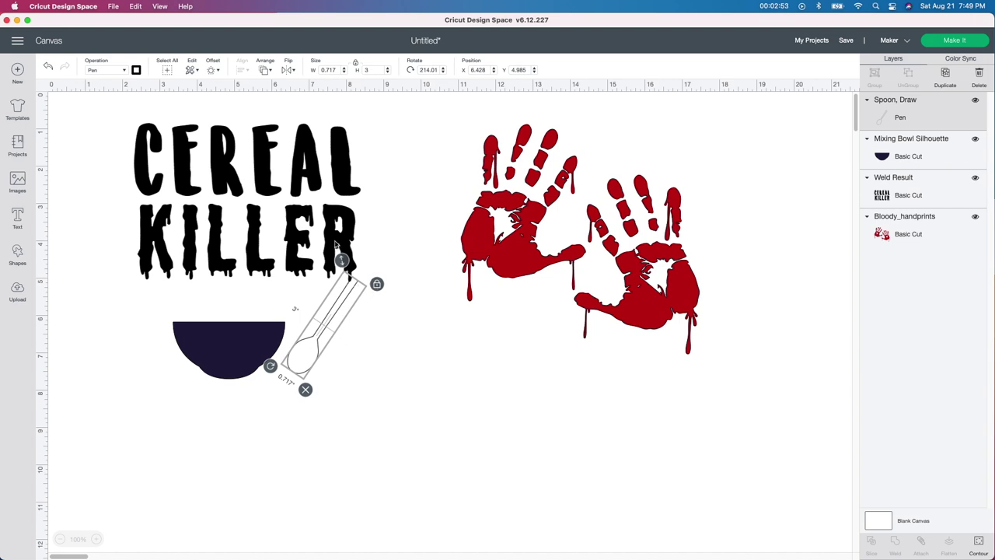
drag(341, 258, 333, 237)
drag(306, 329, 297, 358)
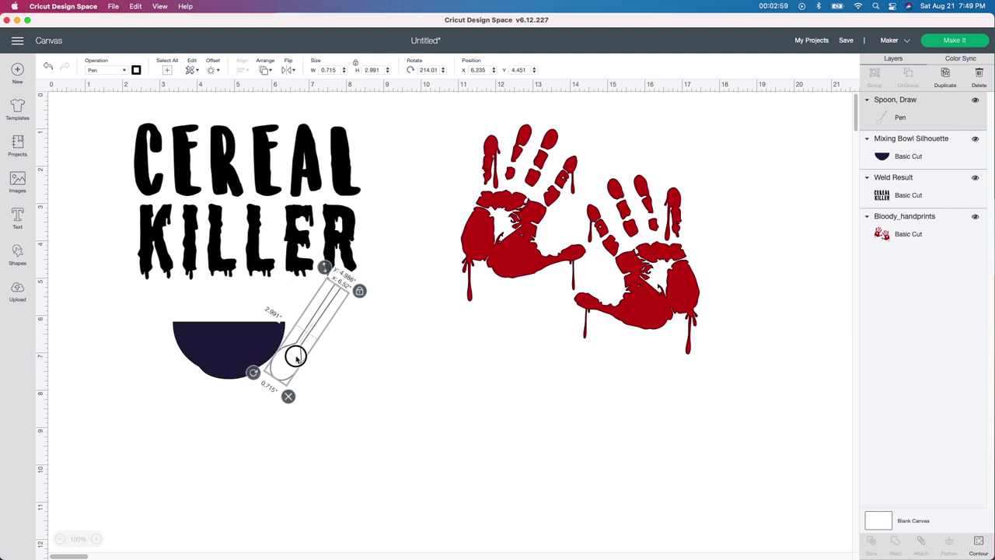
click(289, 397)
- Enlarge the bowl to about 4.162 × 2.116 in and place it under the lettering at about X 3.028, Y 5.389
click(268, 353)
drag(288, 386, 333, 400)
drag(276, 347, 262, 318)
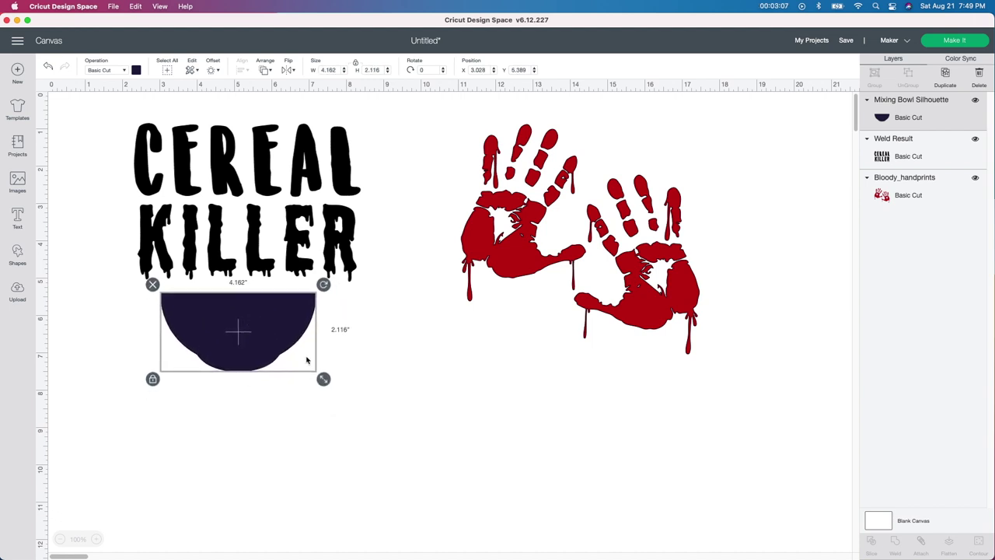
- Set the lettering and the bowl to the same dark navy material color
click(260, 148)
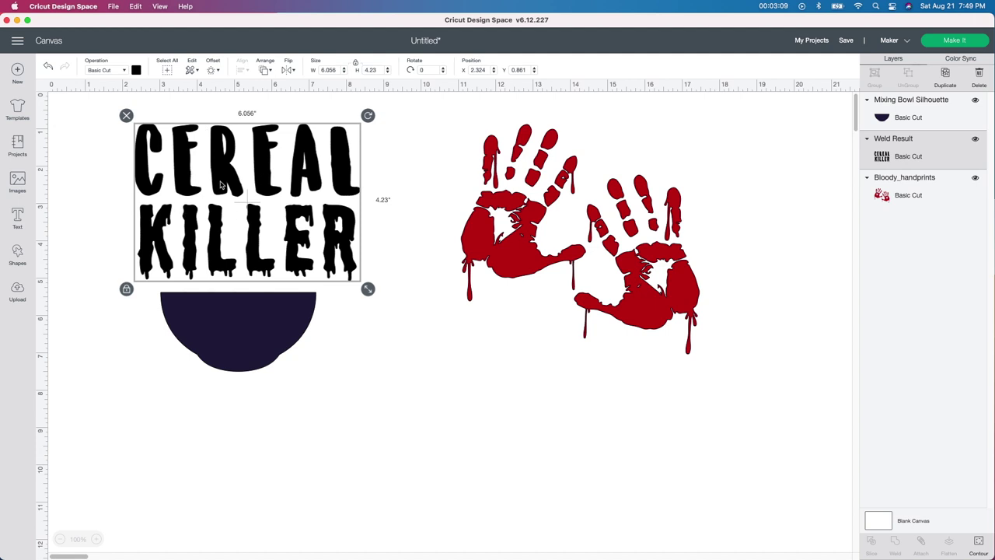
drag(88, 166, 290, 382)
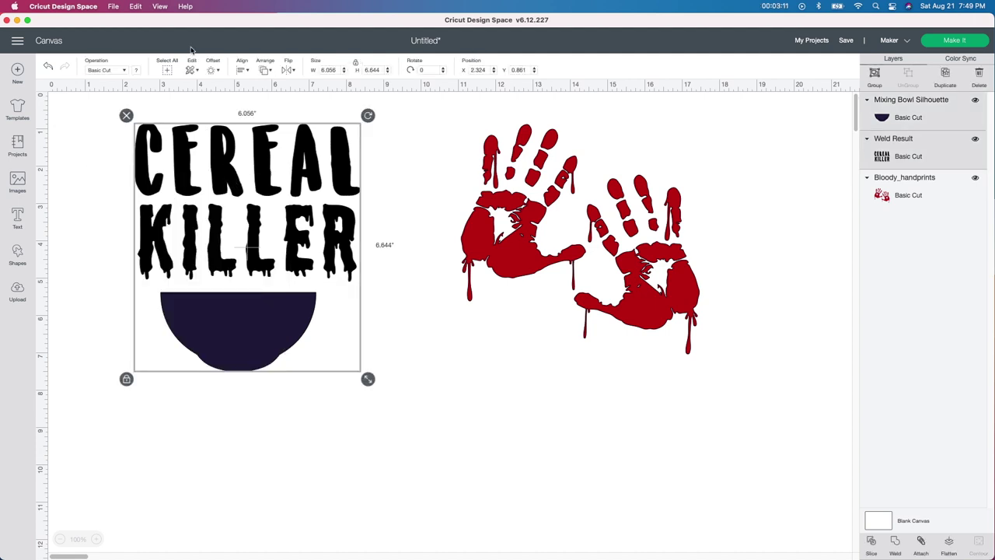
click(139, 71)
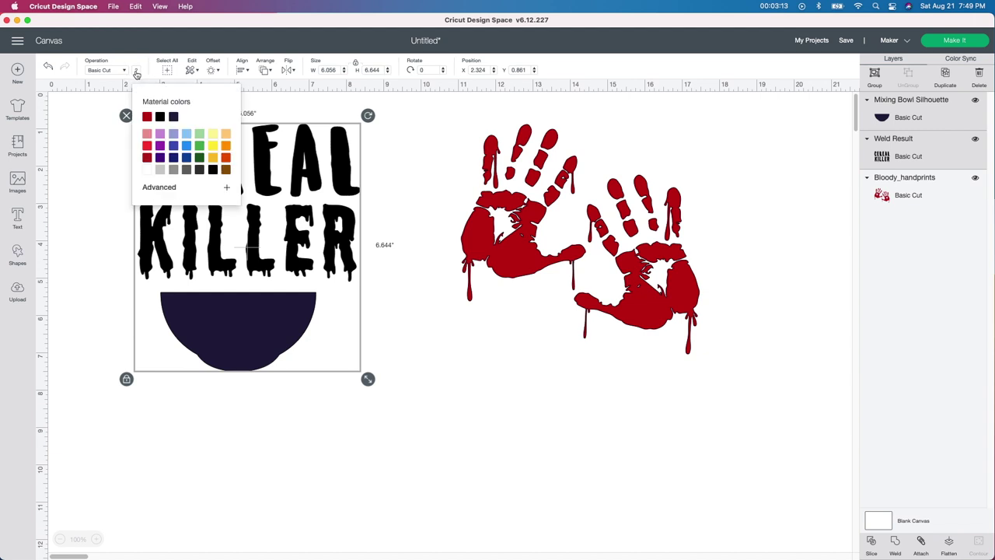
click(174, 117)
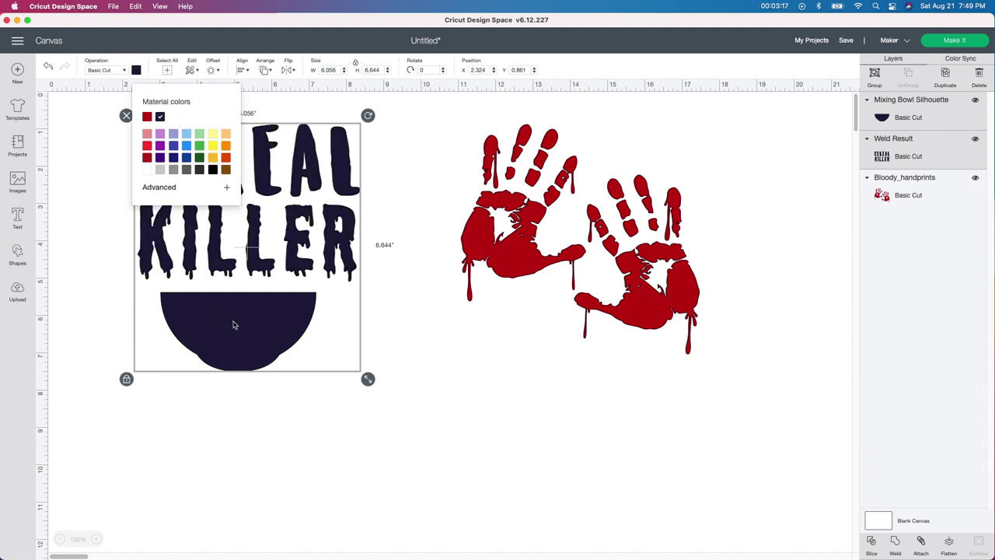
click(109, 141)
- Center the lettering and the bowl horizontally on each other
drag(91, 102, 272, 352)
click(243, 71)
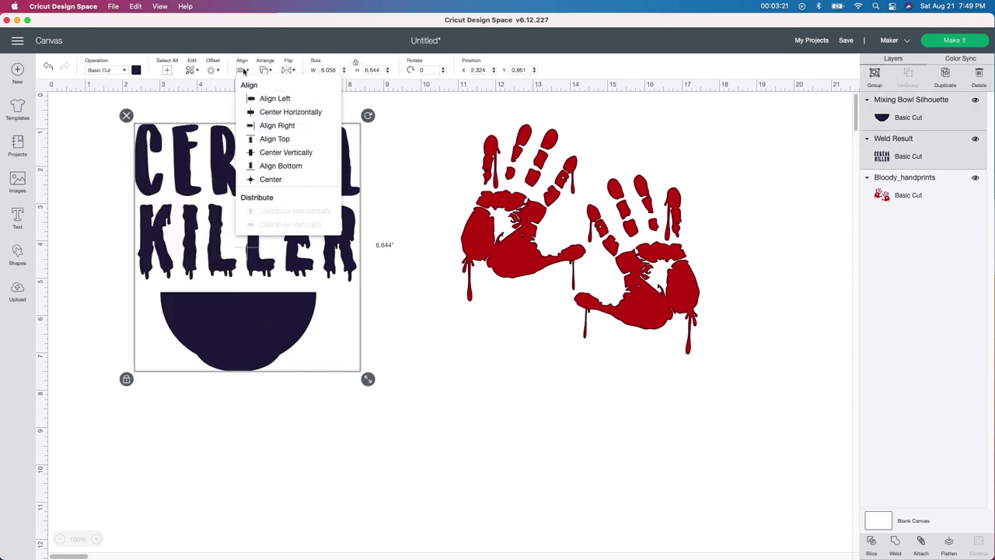
click(268, 109)
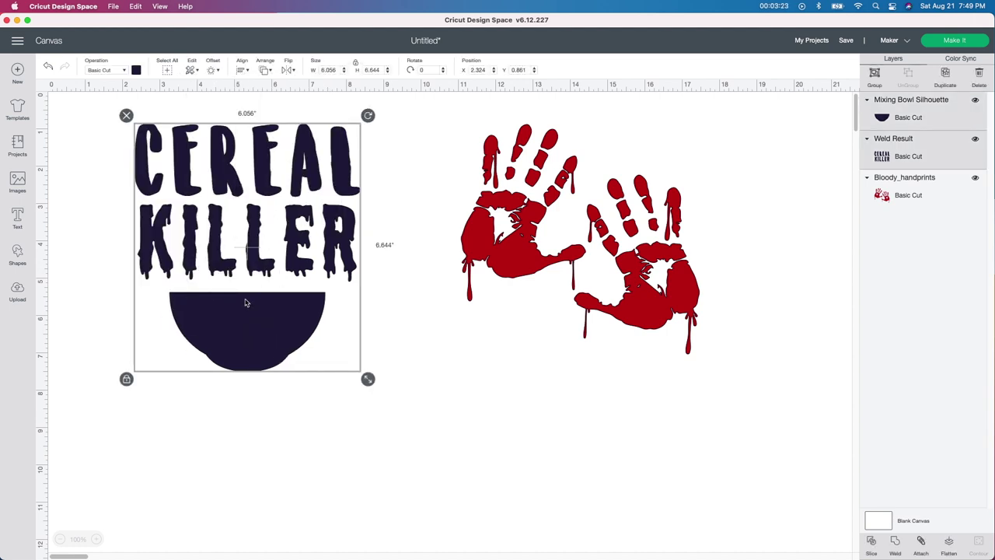
click(372, 467)
- Try the handprints behind the lettering and bowl at about X 1.222, Y 0.458, enlarged to about 8.536 × 8.222 in
click(493, 235)
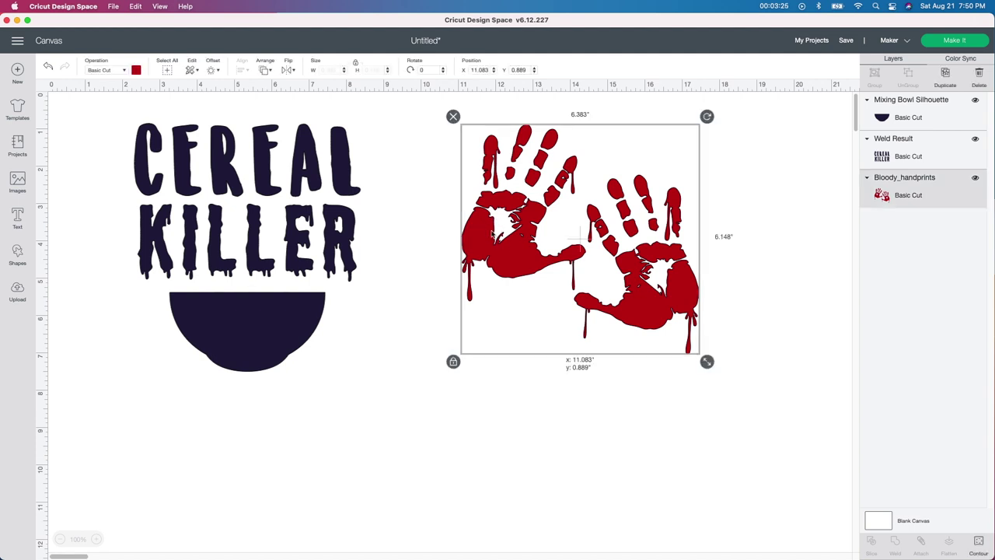
drag(494, 237, 221, 239)
drag(158, 242, 182, 246)
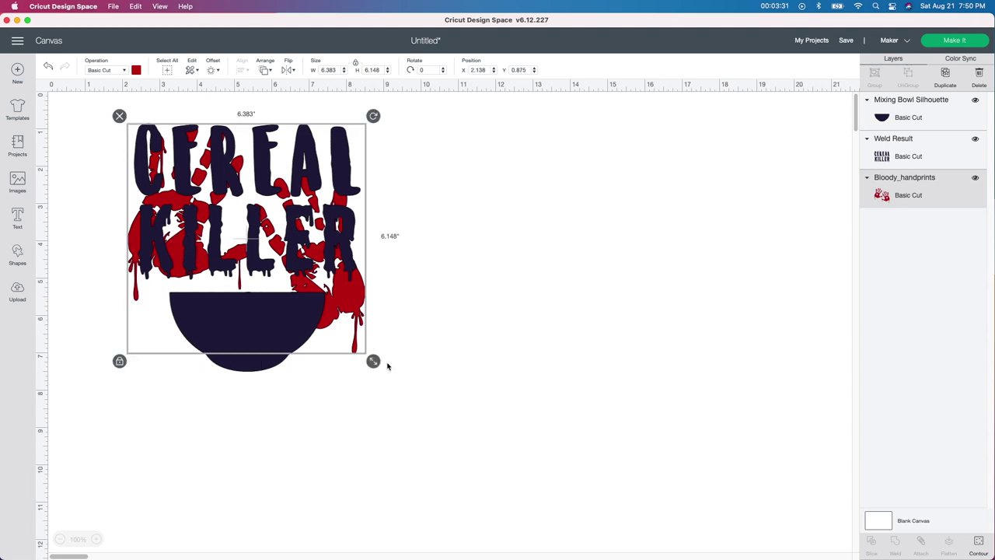
drag(373, 361, 465, 419)
drag(412, 359, 379, 349)
click(530, 393)
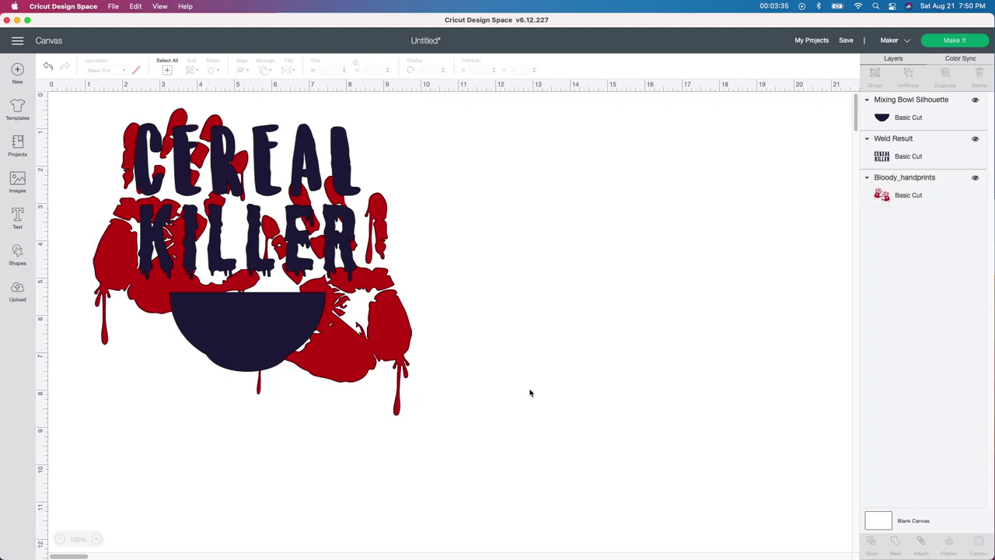
- Move the large handprints to the empty area beside the lettering, duplicate them and place one set at the canvas's lower right
click(288, 340)
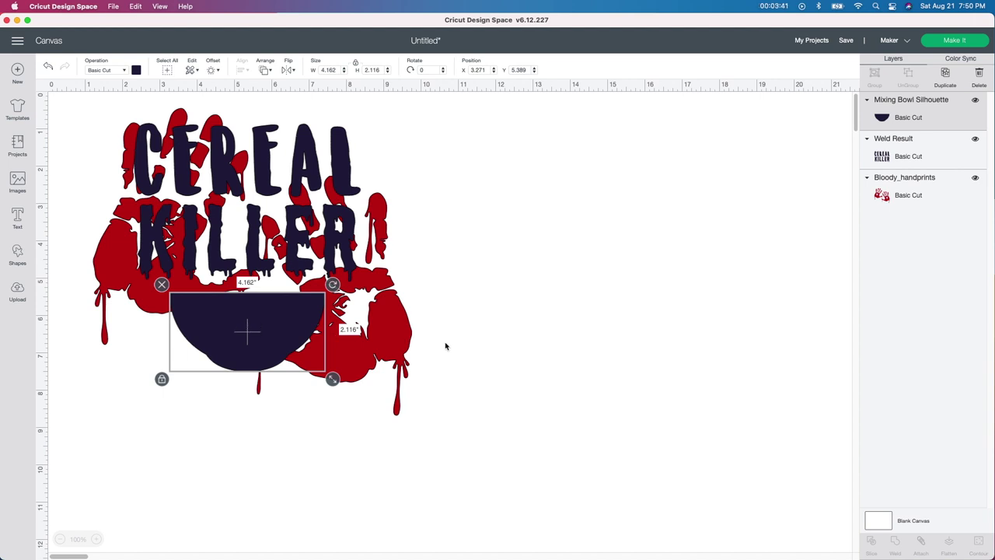
click(412, 349)
drag(412, 349, 733, 333)
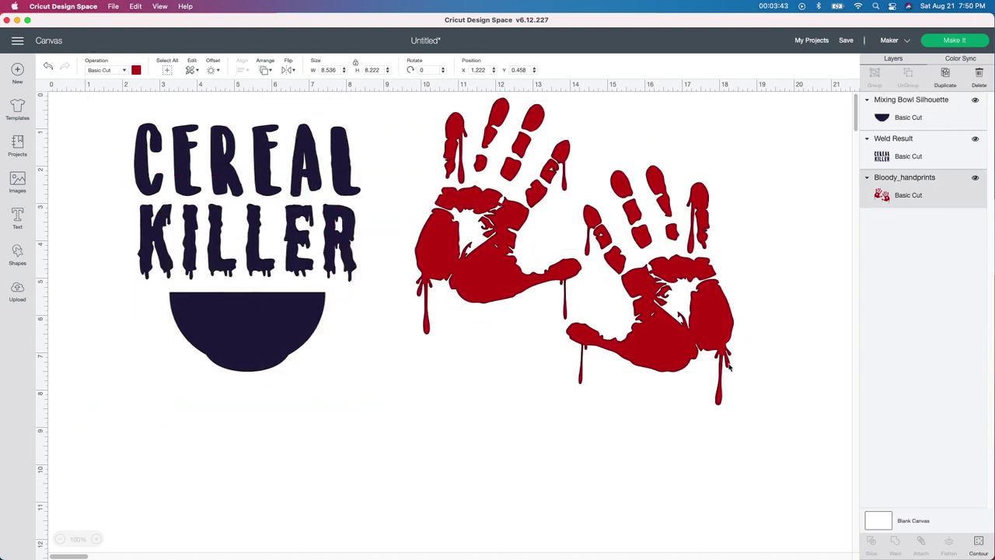
click(945, 73)
drag(566, 270, 774, 557)
- Shrink the upper handprints to about 2.23 × 2.148 in, place them over the bowl and move them forward in front of it
drag(669, 353, 611, 332)
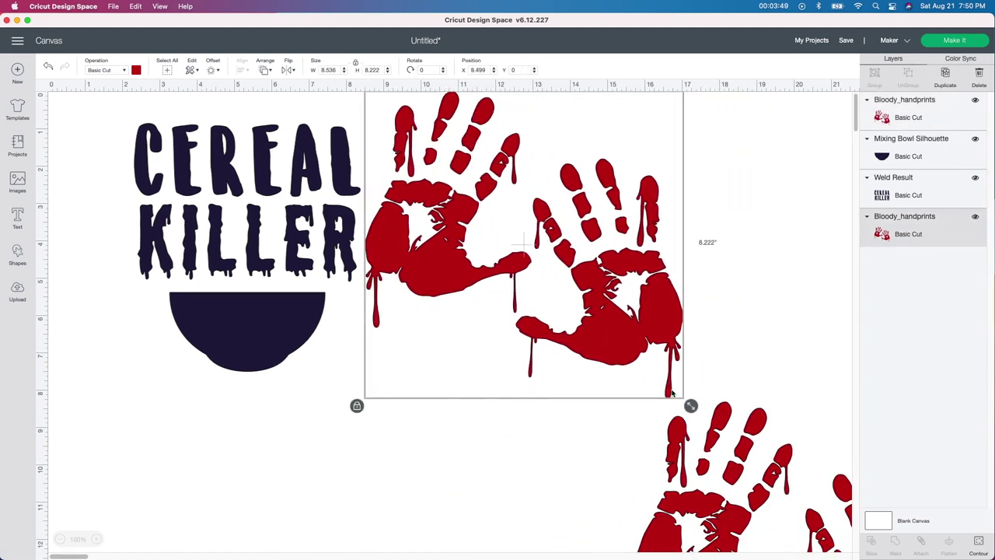
drag(691, 405, 254, 332)
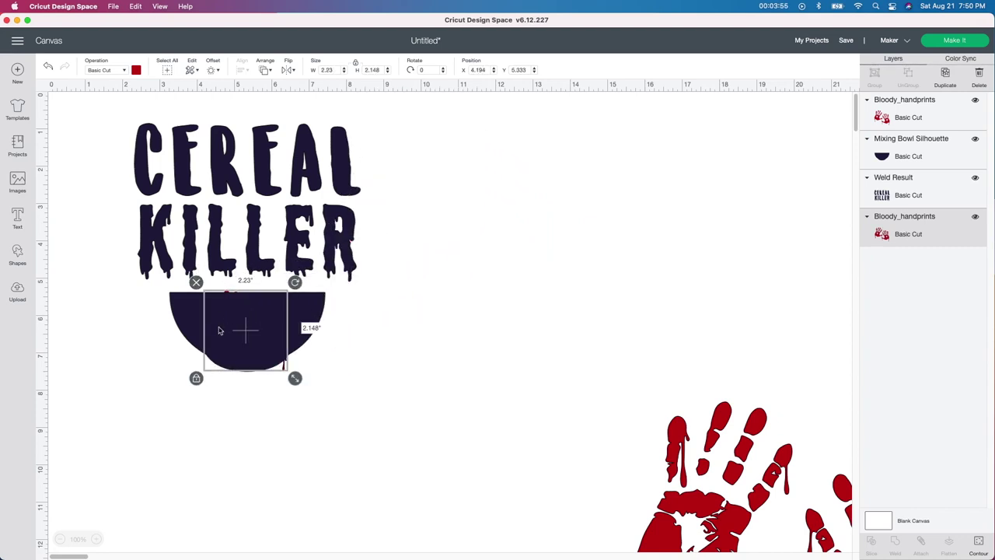
click(268, 70)
click(302, 112)
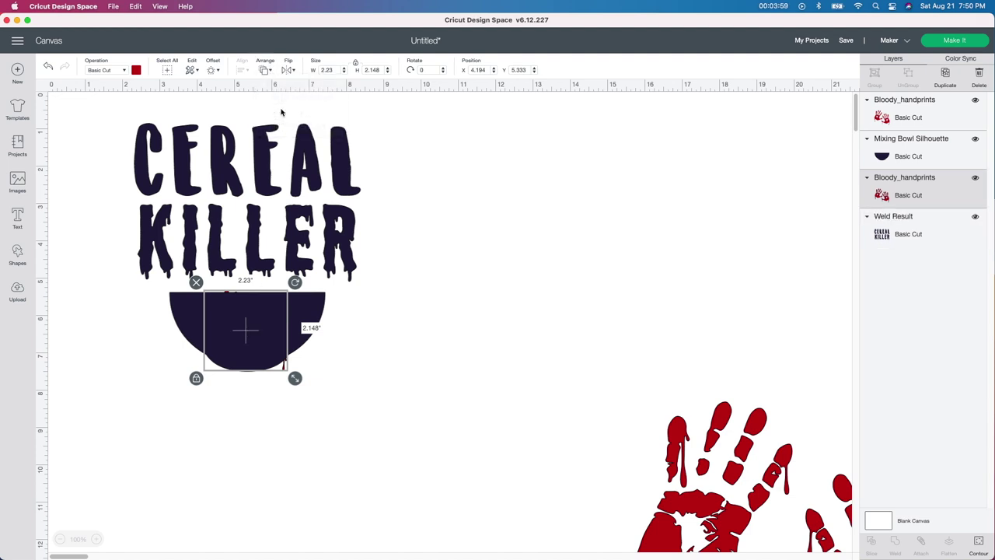
click(268, 70)
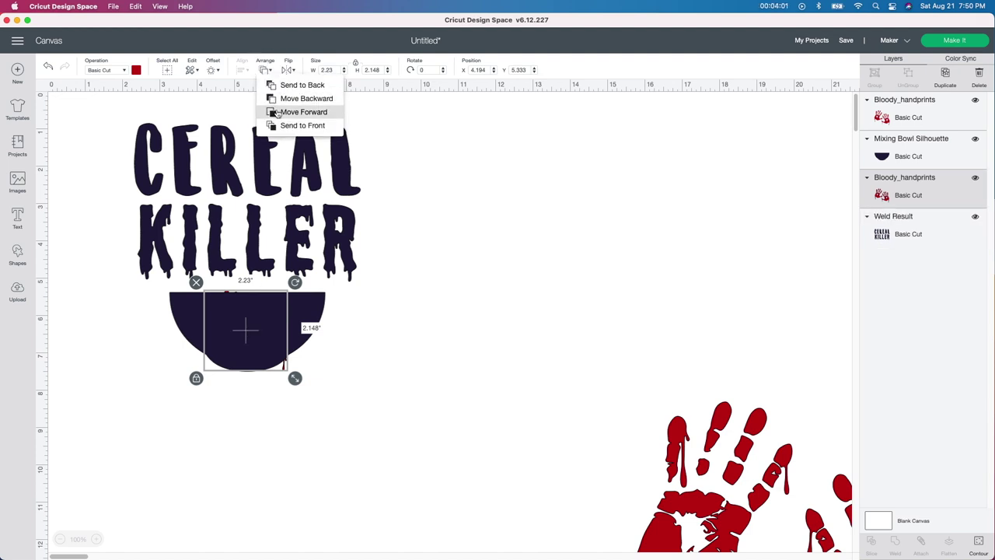
click(302, 112)
click(486, 359)
drag(261, 356, 258, 352)
click(392, 390)
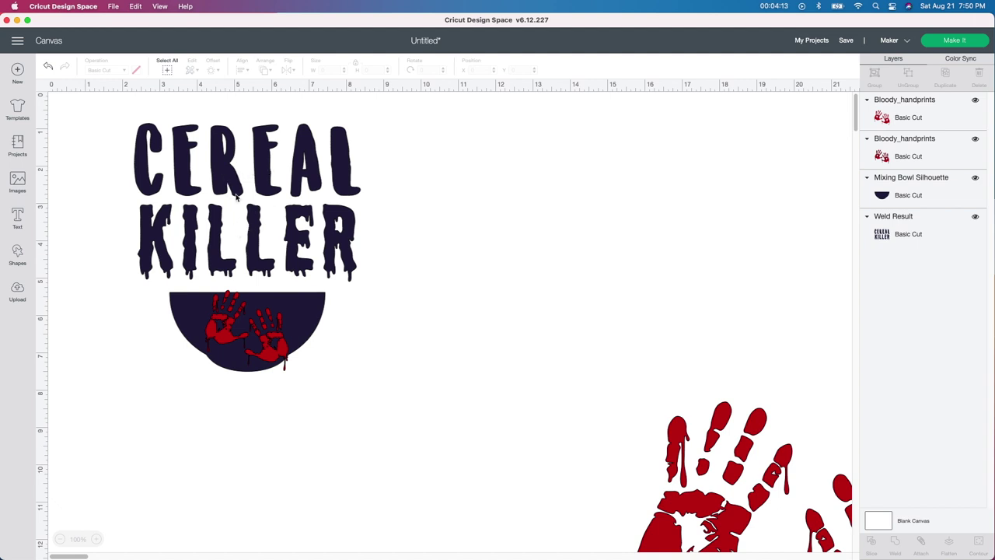
- Duplicate the Cereal Killer lettering and place the copy on the empty area to the right of the original
click(273, 210)
click(942, 81)
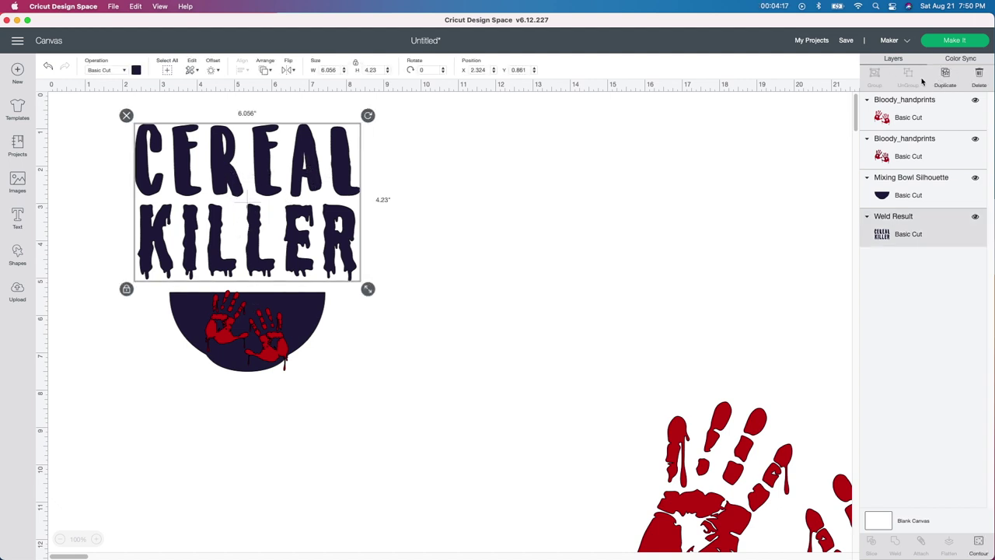
drag(490, 170, 675, 274)
- Shrink the remaining large handprints to about 3.189 × 3.071 in, move them over the copied lettering and bring them forward in front of it
drag(689, 425, 471, 159)
drag(757, 459, 734, 262)
drag(752, 298, 722, 268)
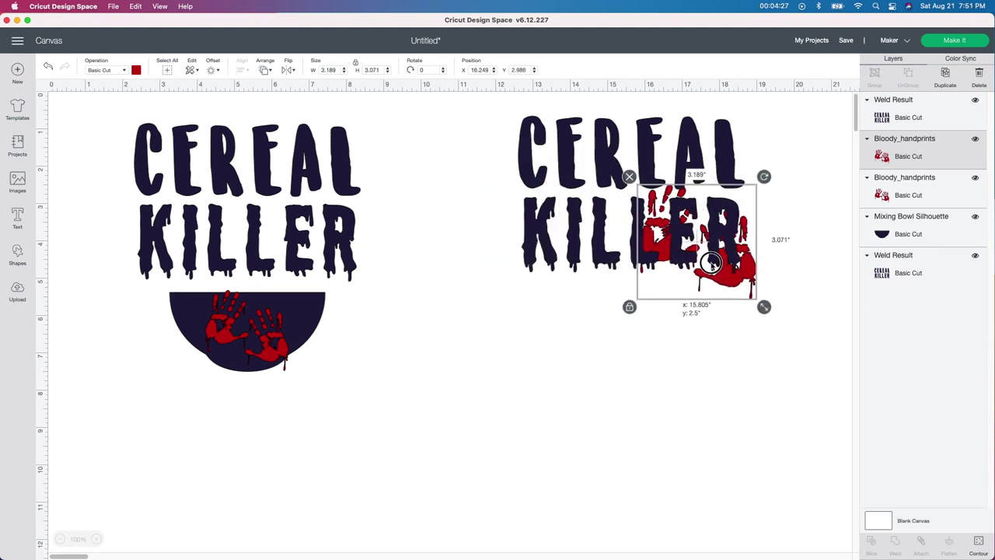
click(264, 69)
click(279, 109)
- Enlarge the handprints to about 5.772 × 5.56 in and place them below the copied lettering at about X 10.055, Y 4.764
drag(703, 271, 637, 367)
click(544, 345)
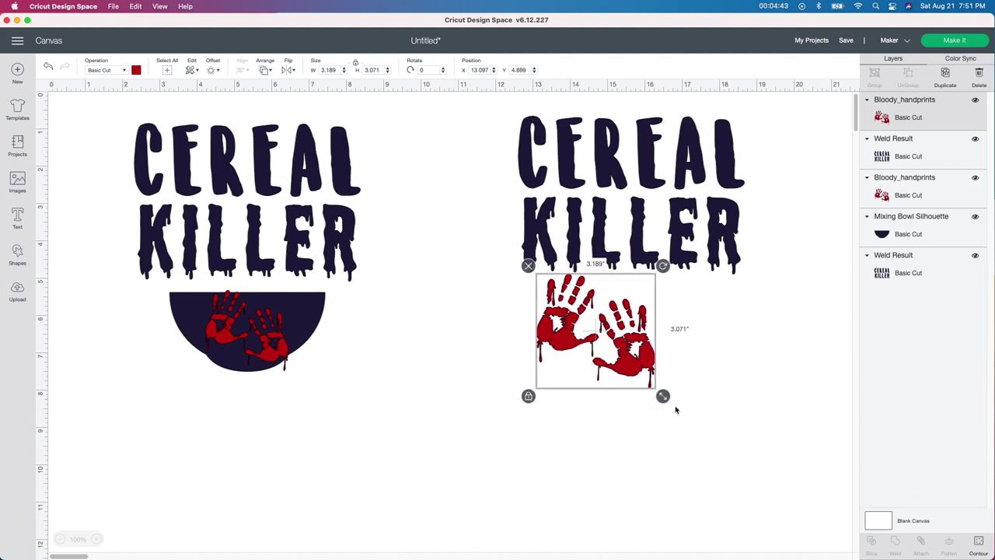
drag(663, 396, 755, 468)
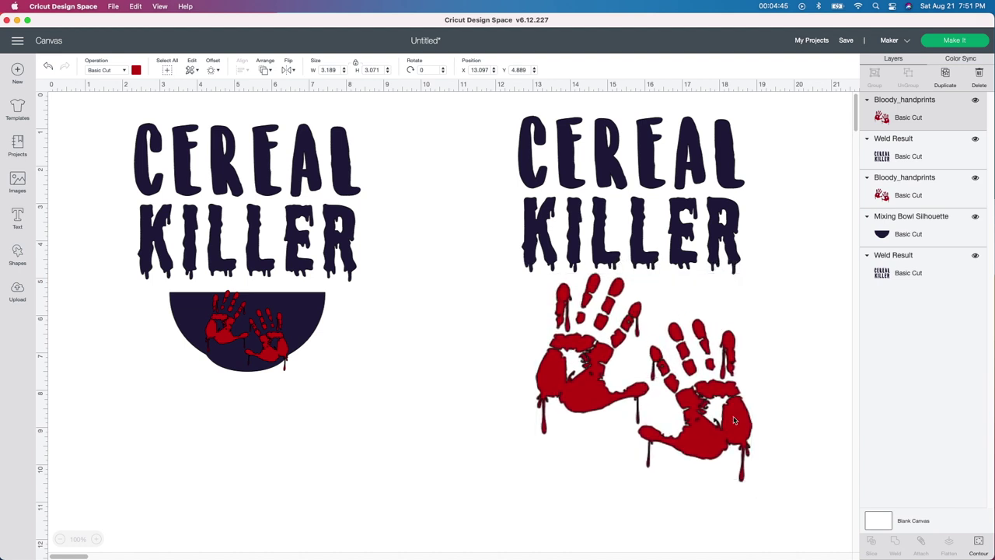
drag(734, 420, 600, 376)
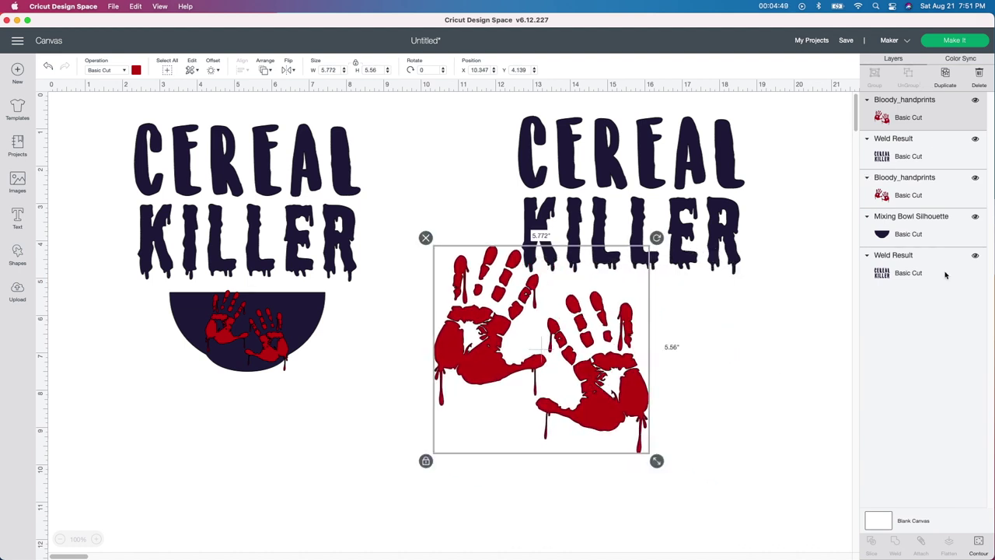
drag(583, 344, 572, 368)
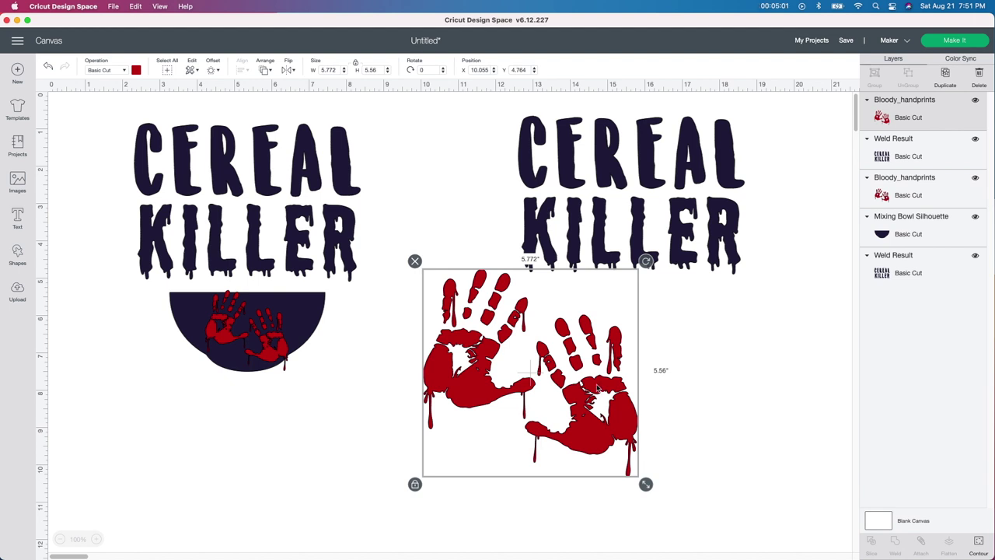
- Duplicate the enlarged handprints and place the copy to their right, below the end of the copied lettering
click(946, 73)
drag(550, 376, 815, 365)
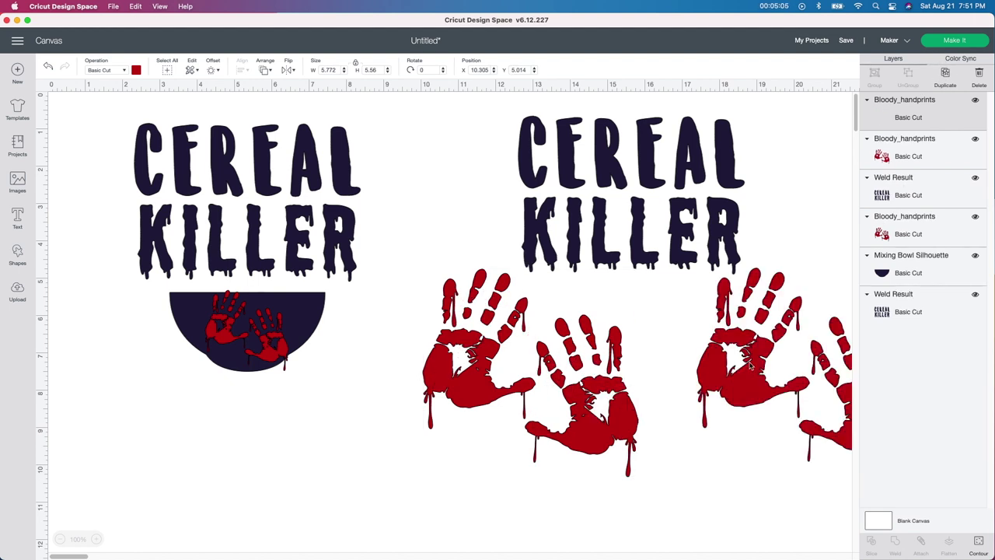
- Hide the left hand's palm and finger contours in the copied handprints, keeping the right hand
click(981, 543)
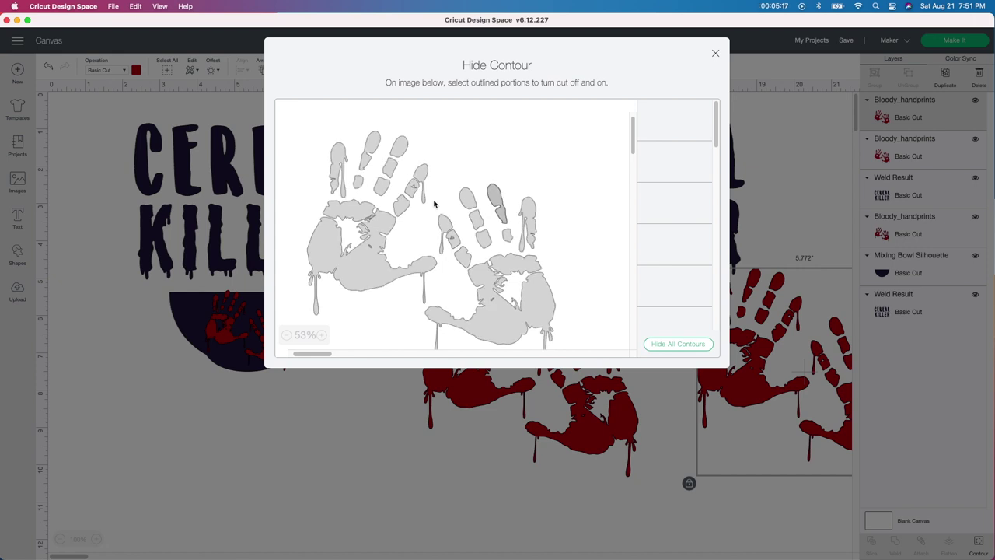
click(350, 187)
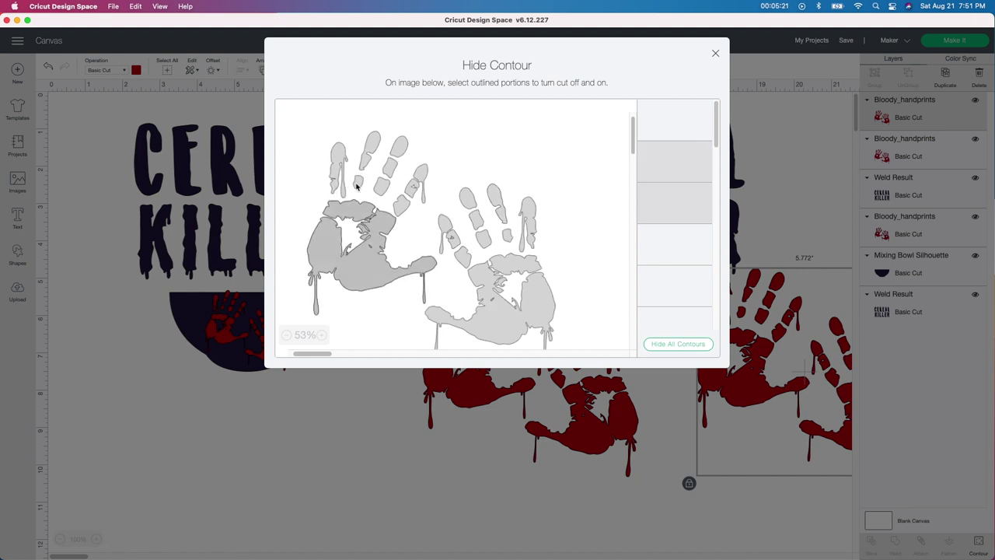
click(414, 162)
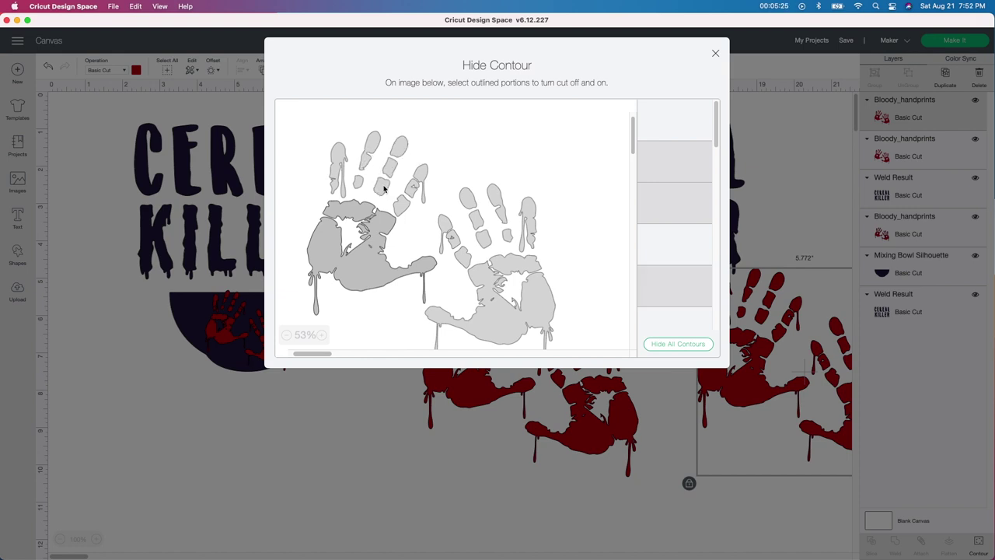
click(401, 151)
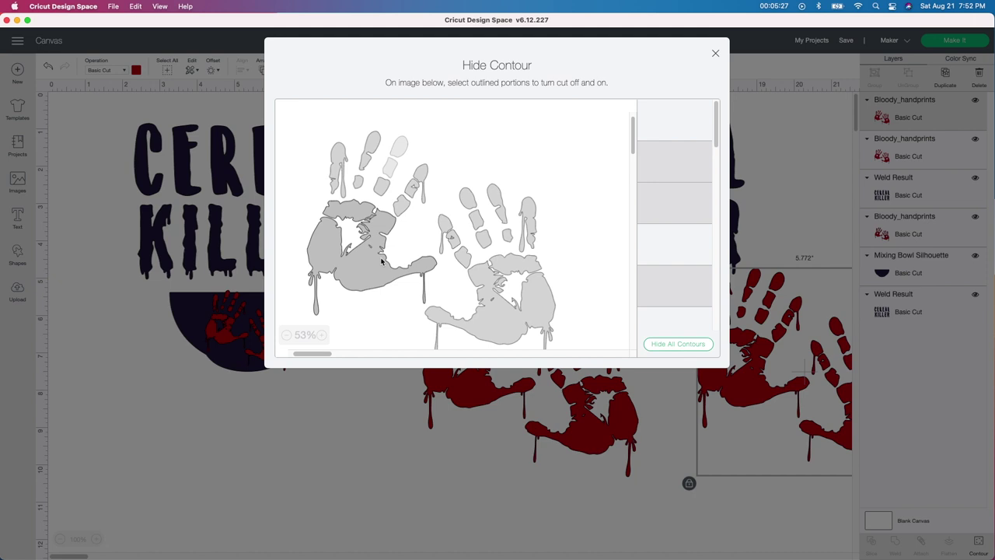
click(393, 211)
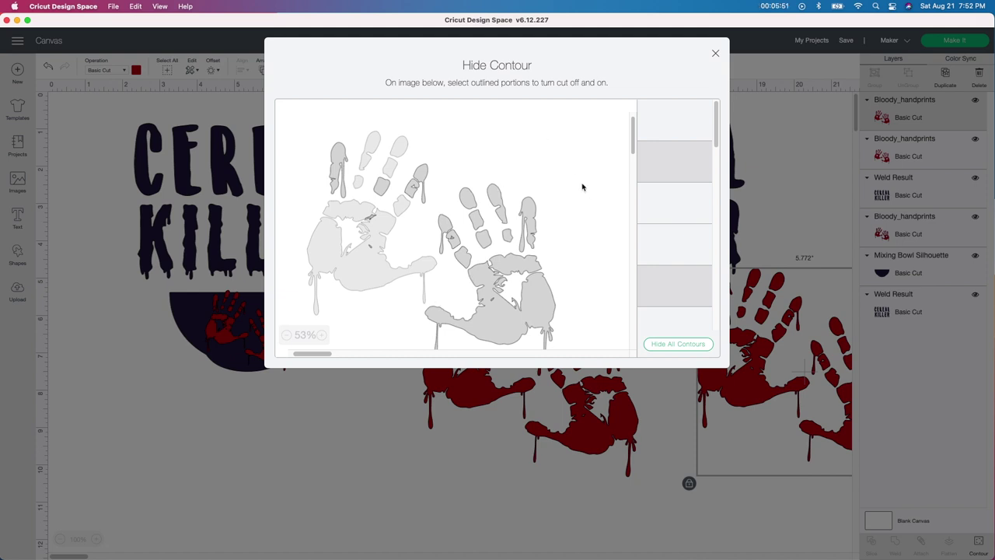
click(339, 168)
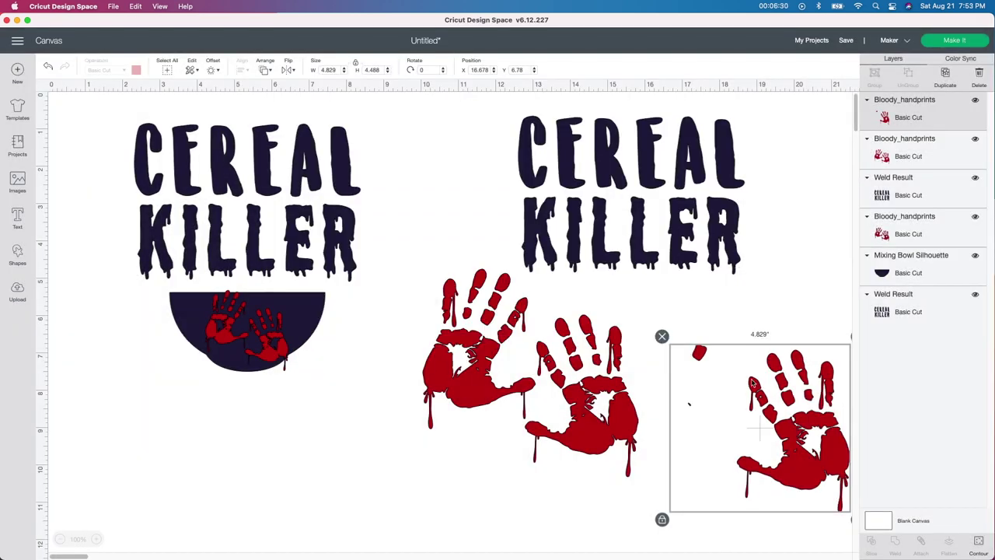
- Move the complete handprints leftward below the first lettering and place the contoured hand copy at about X 15.984, Y 6.28
drag(571, 418, 476, 443)
drag(793, 436, 706, 419)
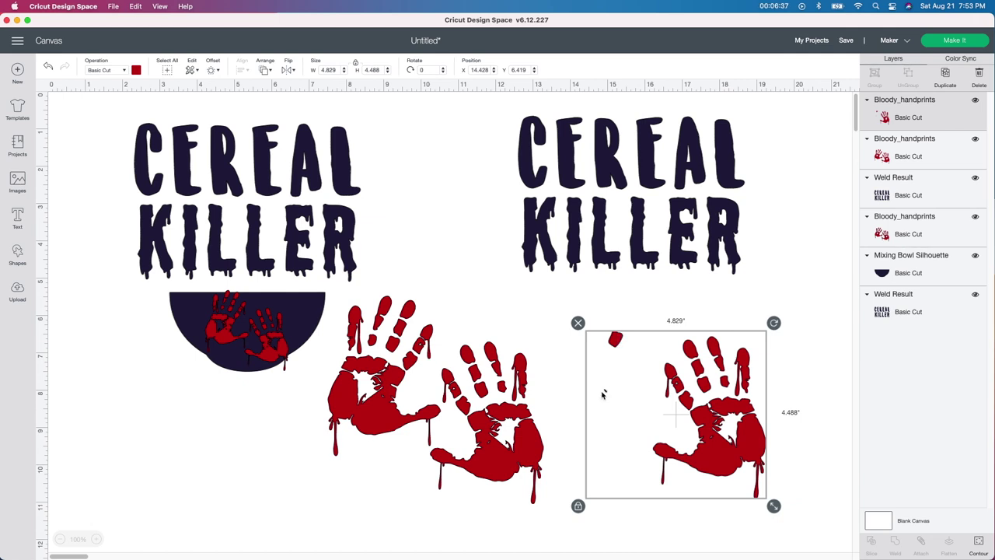
mouse_move(684, 401)
mouse_down()
mouse_move(722, 395)
mouse_move(700, 407)
mouse_up()
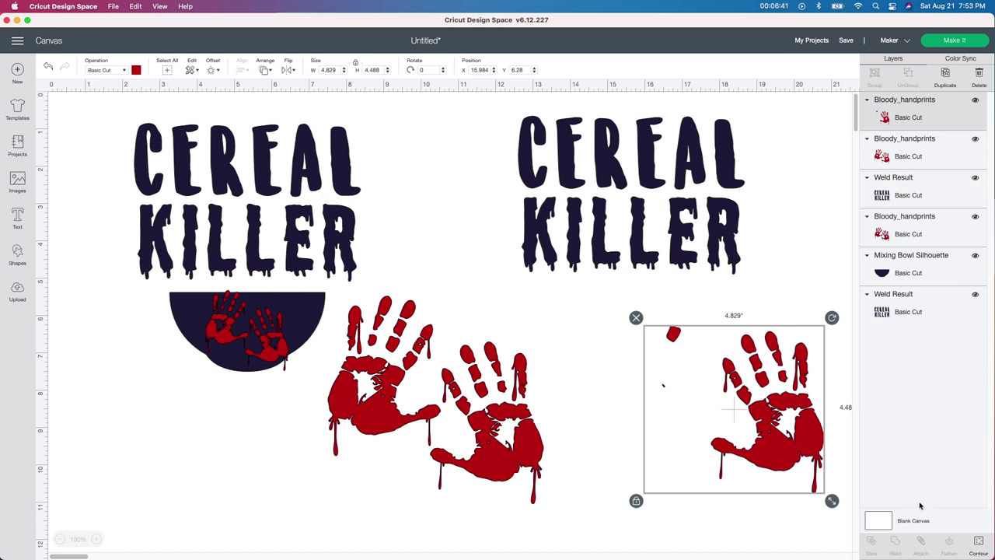
- Add a circle over the stray fragments beside the contoured hand and slice the two shapes
click(23, 255)
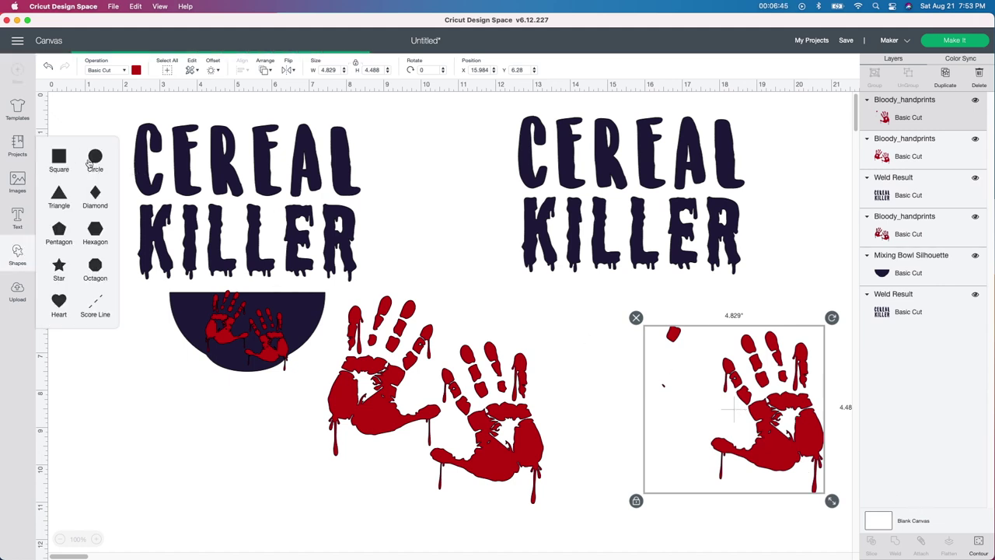
click(90, 163)
drag(148, 204, 646, 361)
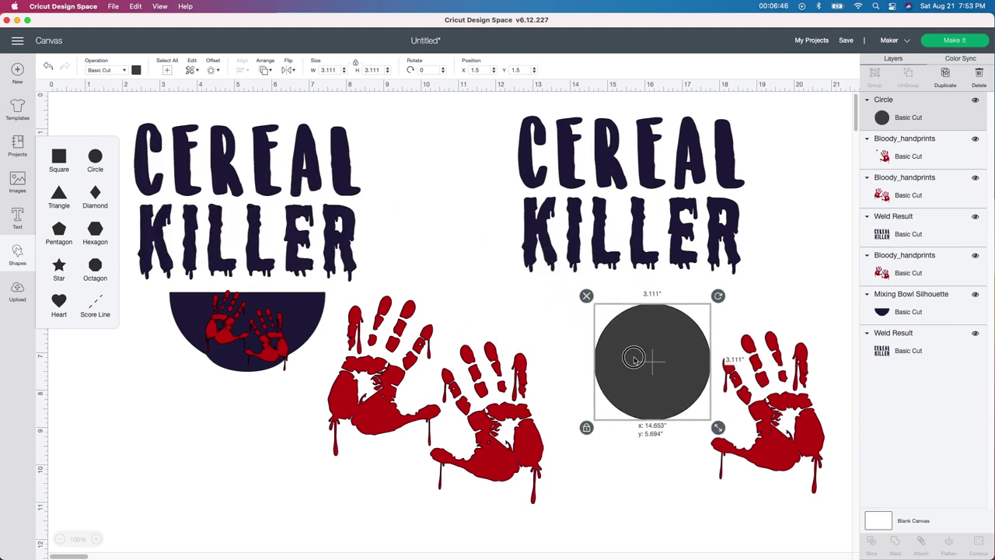
drag(797, 521, 646, 337)
click(871, 541)
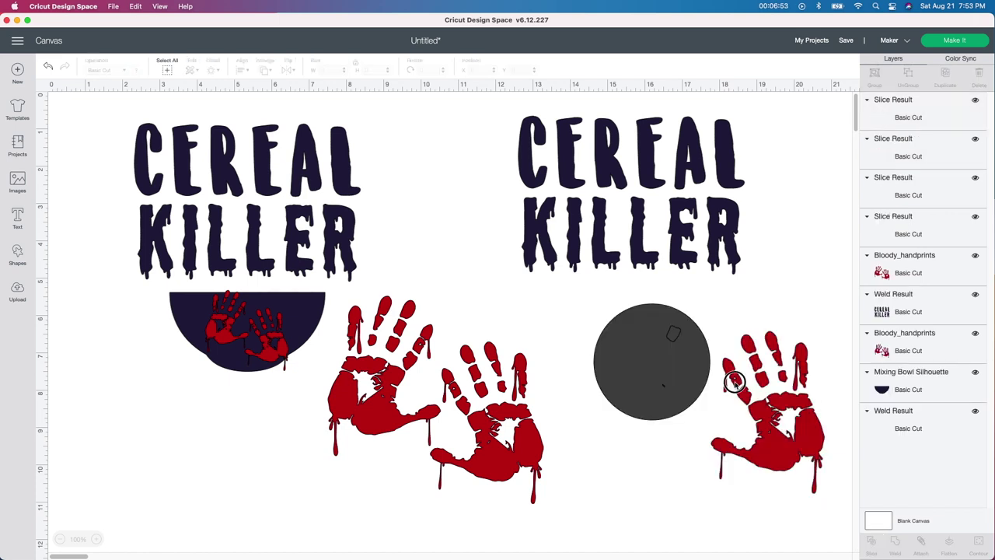
- Delete the circle with its sliced fragments and move the cleaned hand to about X 16.046, Y 6.171
click(573, 331)
drag(575, 311, 714, 423)
click(586, 297)
drag(826, 461, 686, 432)
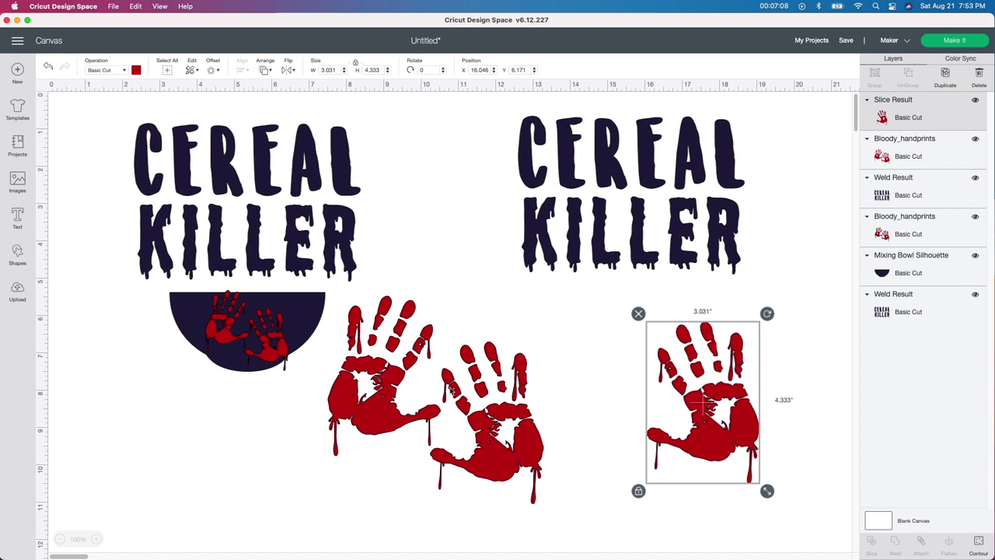
- Duplicate the cleaned hand, place the copy to its right and flip the copy horizontally
drag(704, 414, 646, 387)
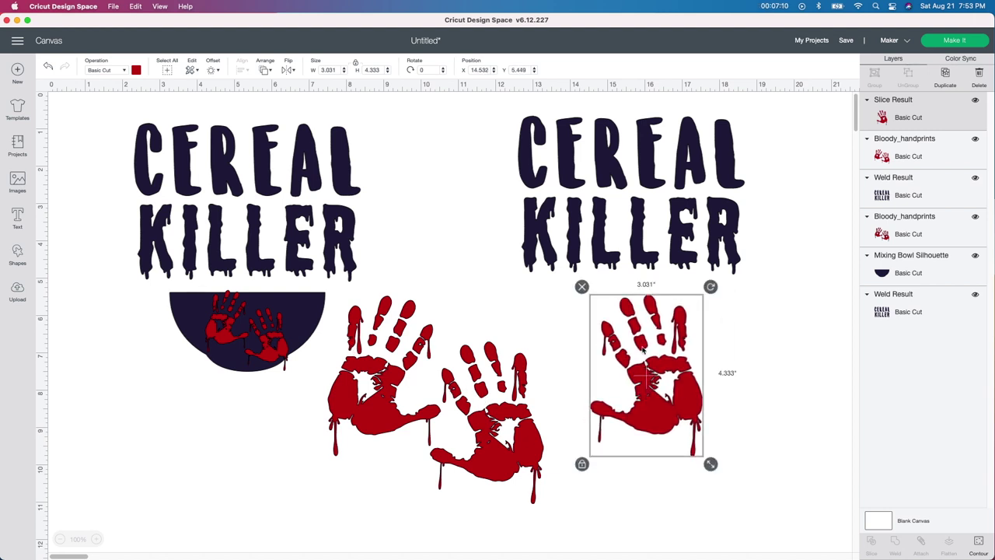
click(946, 75)
drag(713, 387, 831, 390)
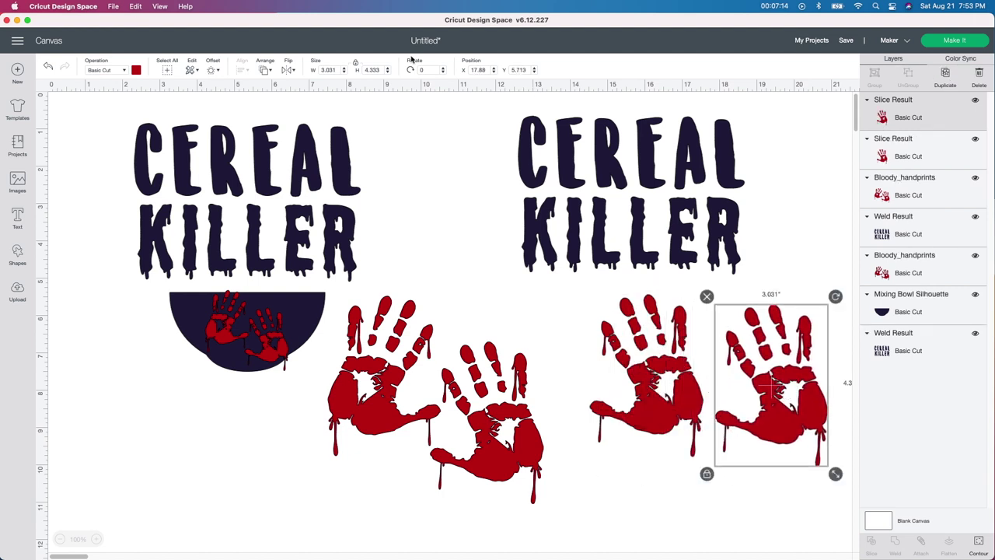
click(285, 71)
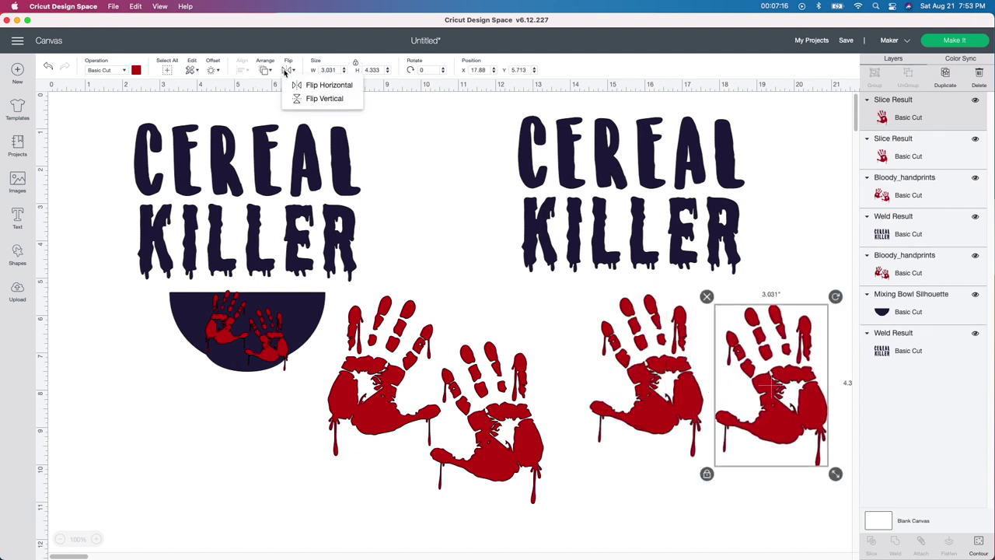
click(296, 84)
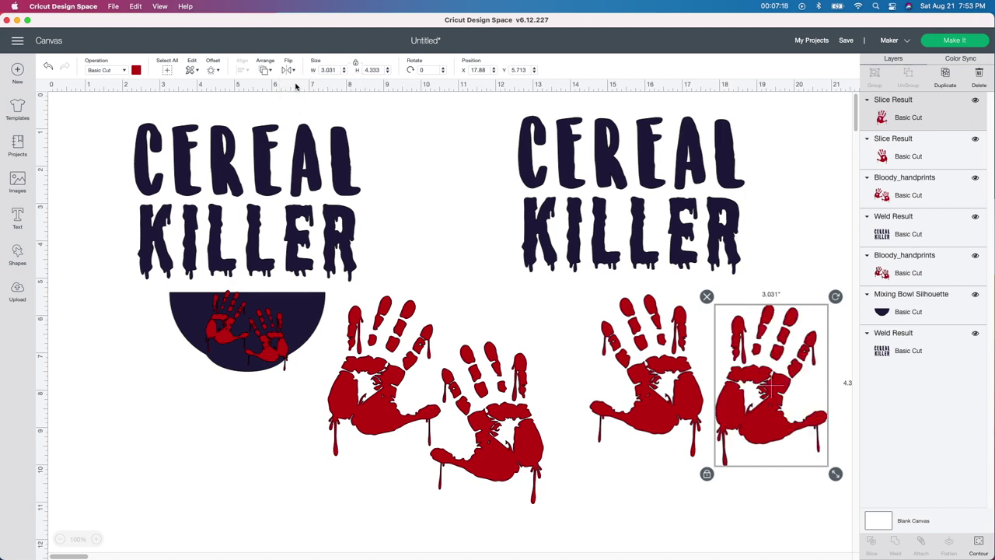
- Arrange the mirrored hand left of the cleaned hand like the two-hand image, and delete the original two-hand image
drag(675, 400, 823, 457)
drag(661, 327, 607, 329)
drag(812, 433, 750, 424)
drag(502, 461, 515, 458)
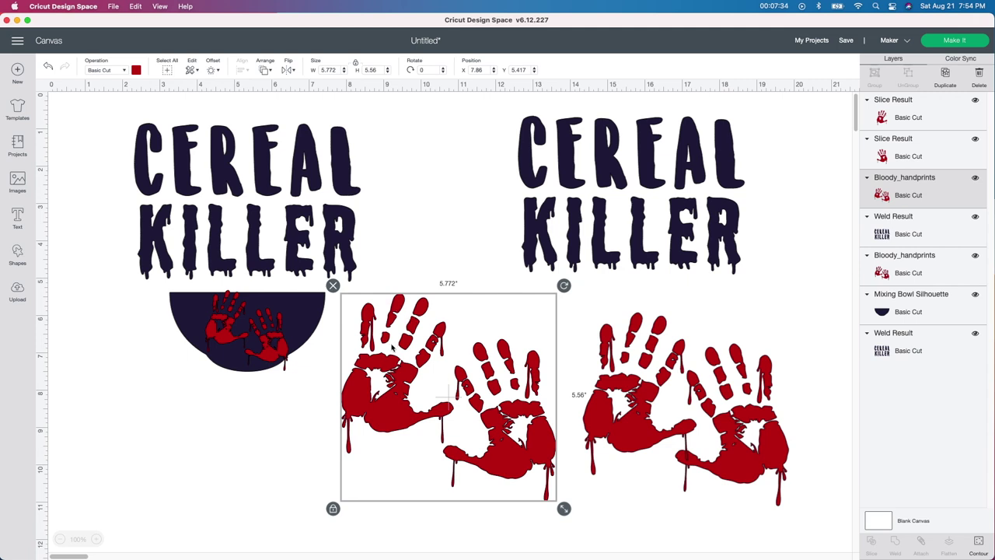
drag(744, 426, 753, 423)
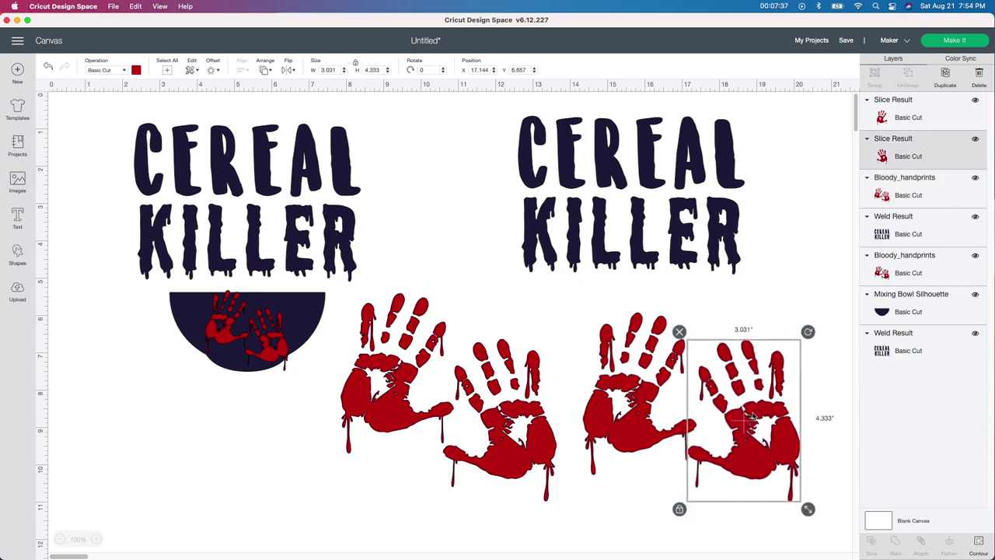
click(493, 420)
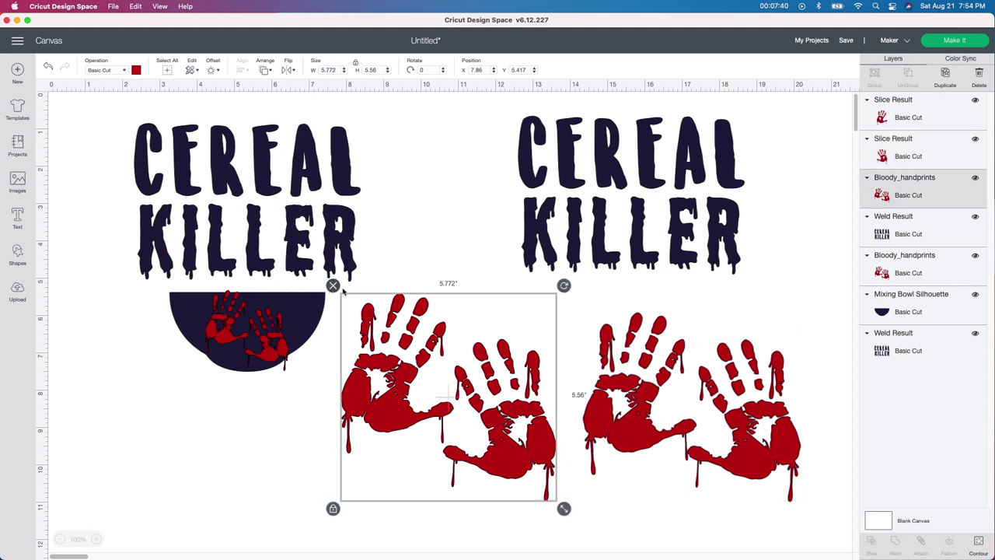
key(Delete)
- Shrink the mirrored handprint to about 1.808 × 2.586 in and place it over the K of KILLER in the copied lettering
drag(608, 418, 538, 381)
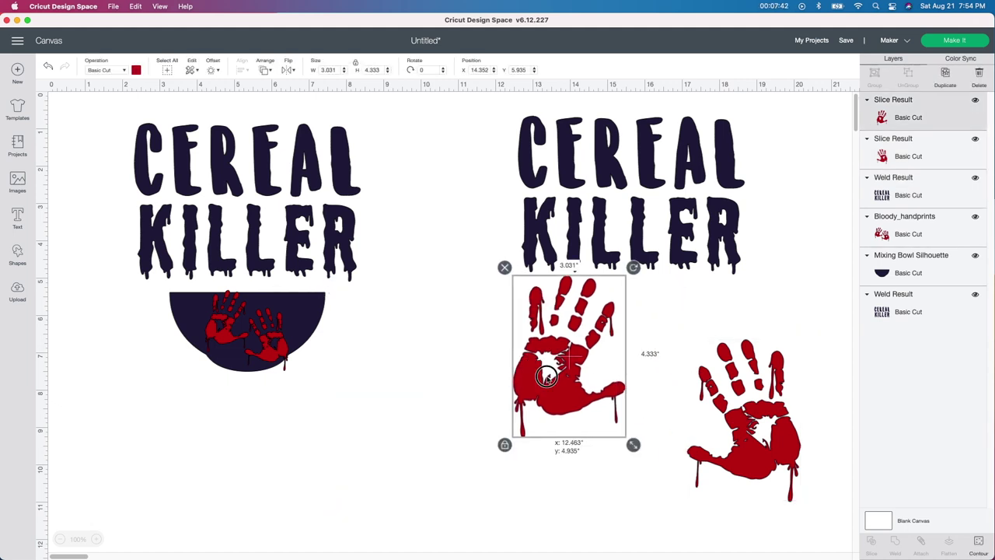
drag(762, 427, 736, 379)
drag(575, 381, 541, 317)
drag(596, 382, 551, 317)
drag(533, 285, 572, 290)
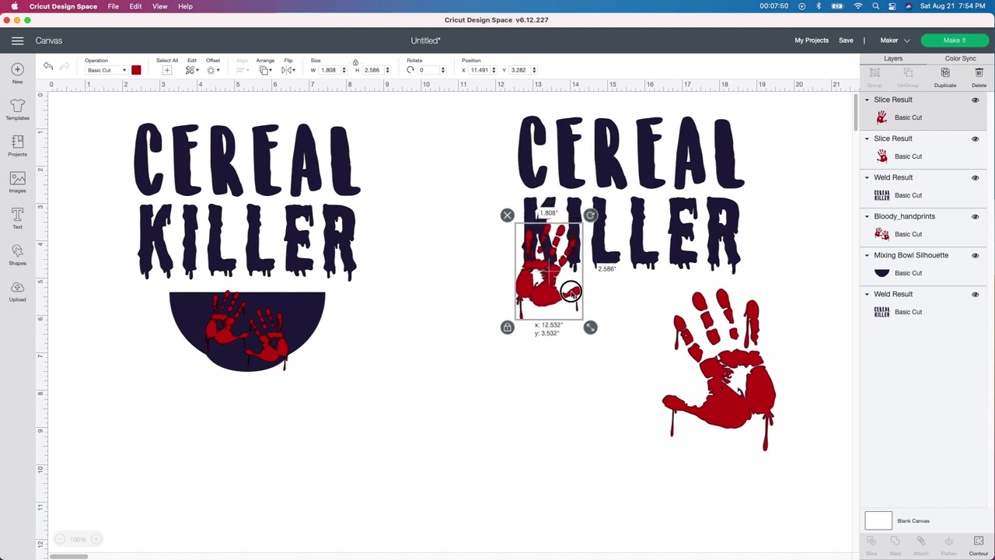
- Scale the other handprint to about 1.947 × 2.784 in, rotated to 341.17°, over the end of KILLER
drag(737, 369, 734, 257)
drag(778, 342, 707, 304)
drag(737, 210, 715, 200)
drag(690, 268, 722, 267)
click(679, 466)
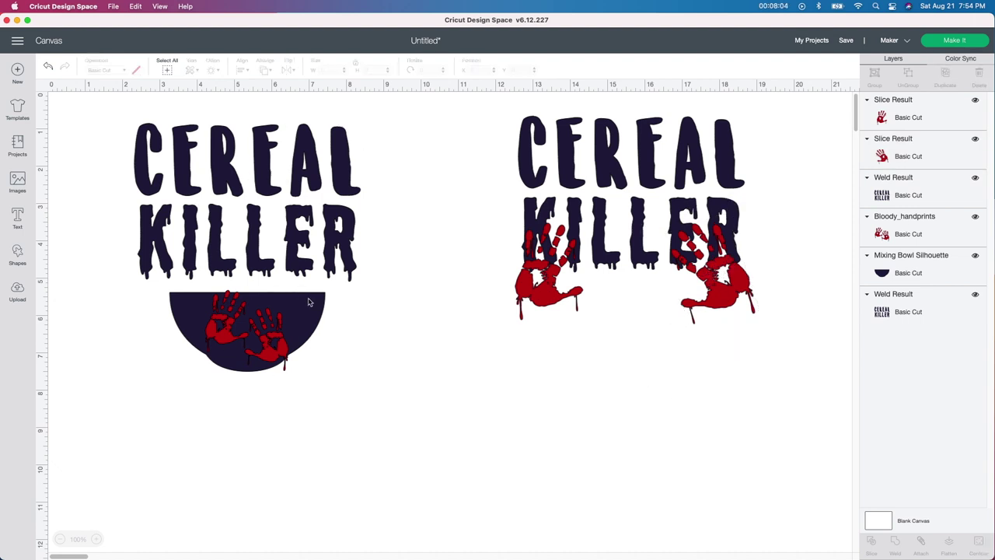
- Try different placements for the two handprints below and over the ends of KILLER
drag(558, 284, 564, 292)
drag(704, 290, 661, 345)
drag(557, 282, 586, 321)
drag(657, 341, 690, 297)
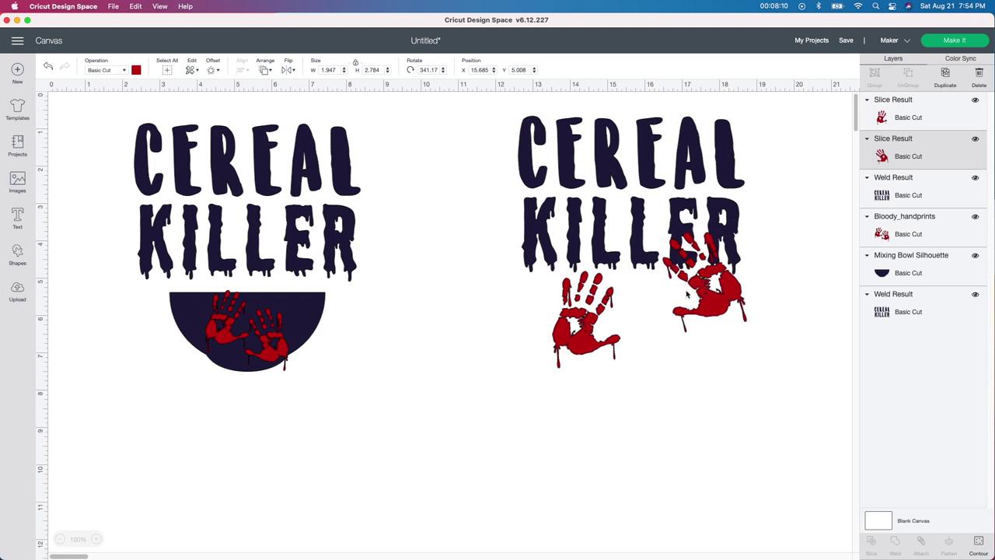
drag(599, 319, 576, 290)
click(686, 290)
click(568, 286)
click(699, 294)
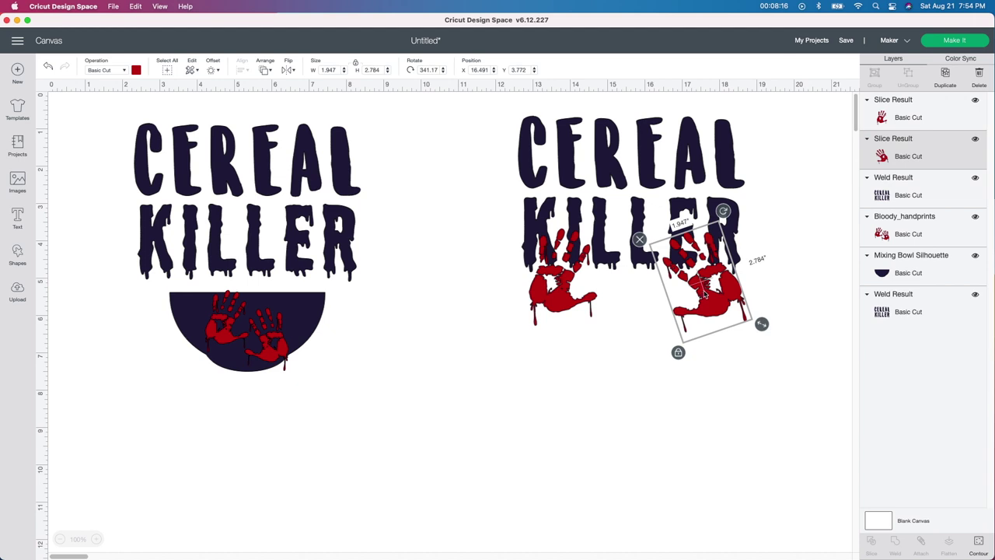
drag(543, 296, 501, 312)
click(690, 291)
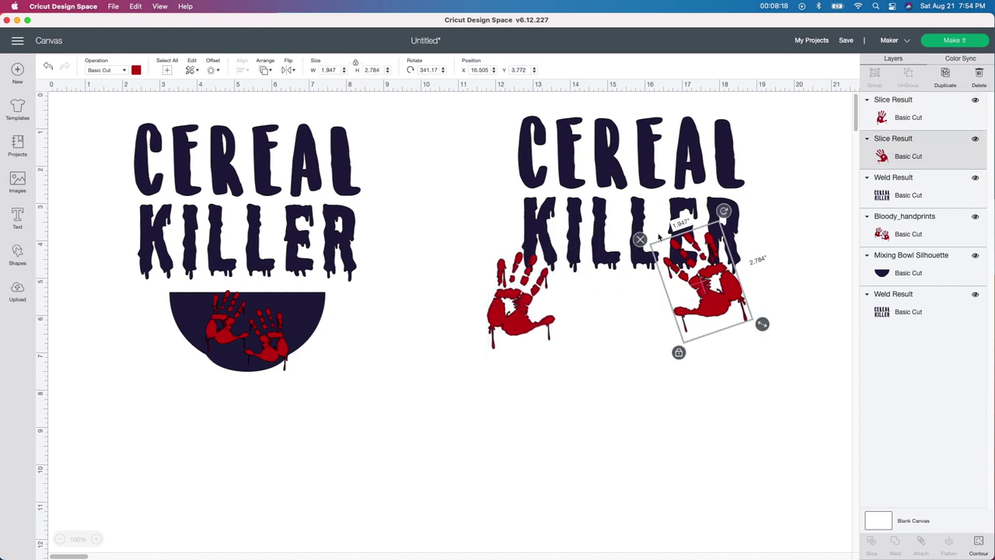
- Replace the rotated handprint with a horizontally flipped duplicate of the 1.808 × 2.586 in handprint
click(640, 240)
click(891, 99)
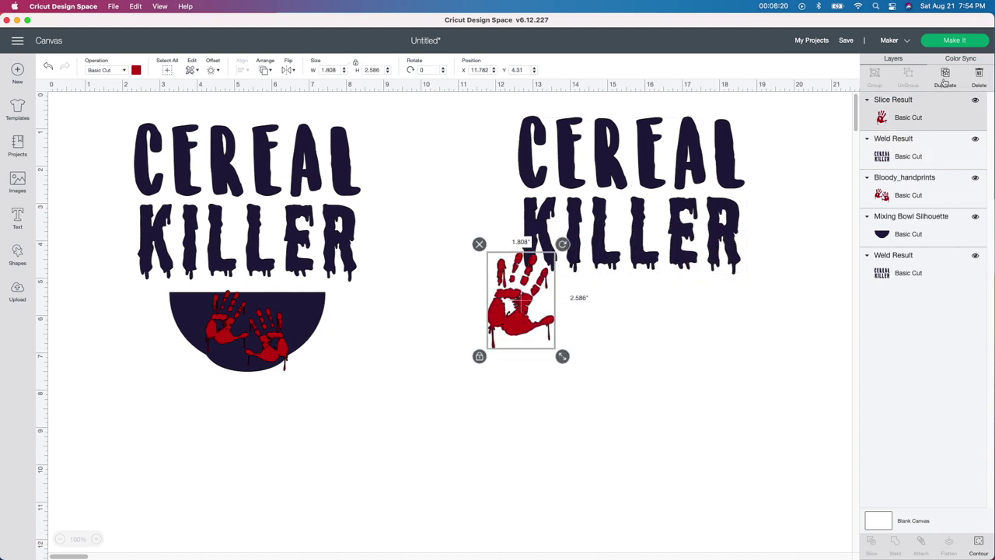
click(943, 77)
drag(504, 303, 642, 303)
click(293, 71)
click(311, 85)
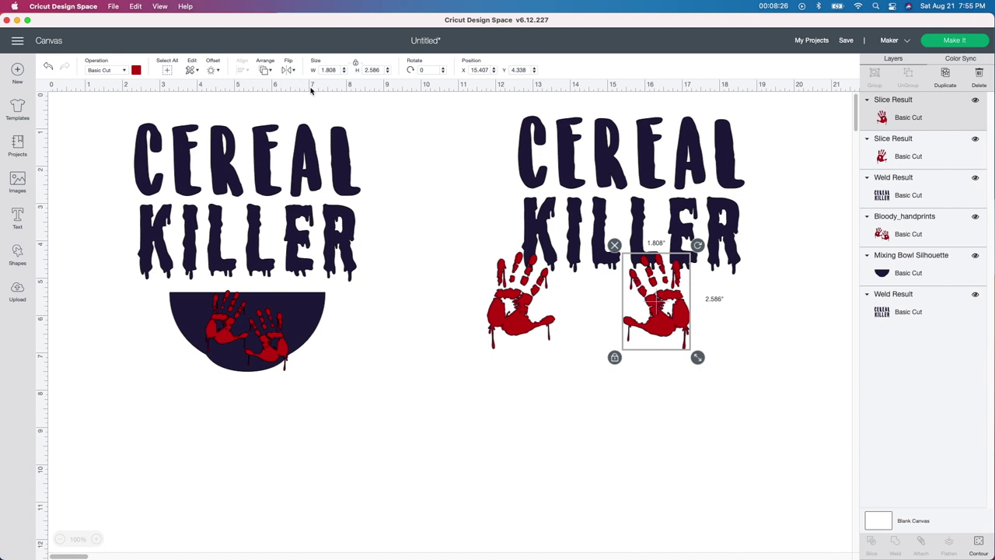
- Position the matching handprints over the lower edge of KILLER, one near the K and one near the ER
drag(519, 304, 563, 296)
drag(660, 311, 717, 295)
click(603, 437)
click(695, 404)
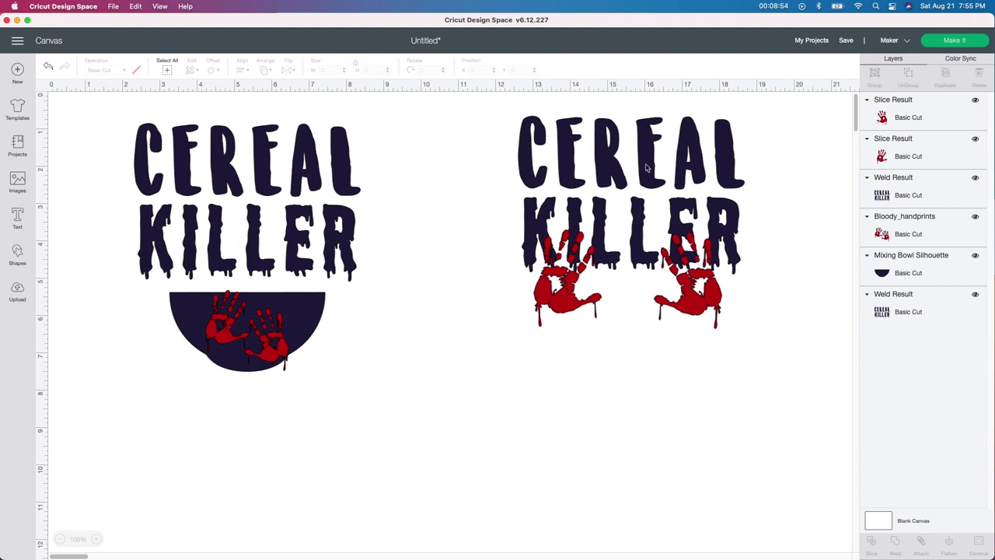
- Resize the whole bowl design to 3 × 2 in with the proportions unlocked
drag(358, 401, 157, 180)
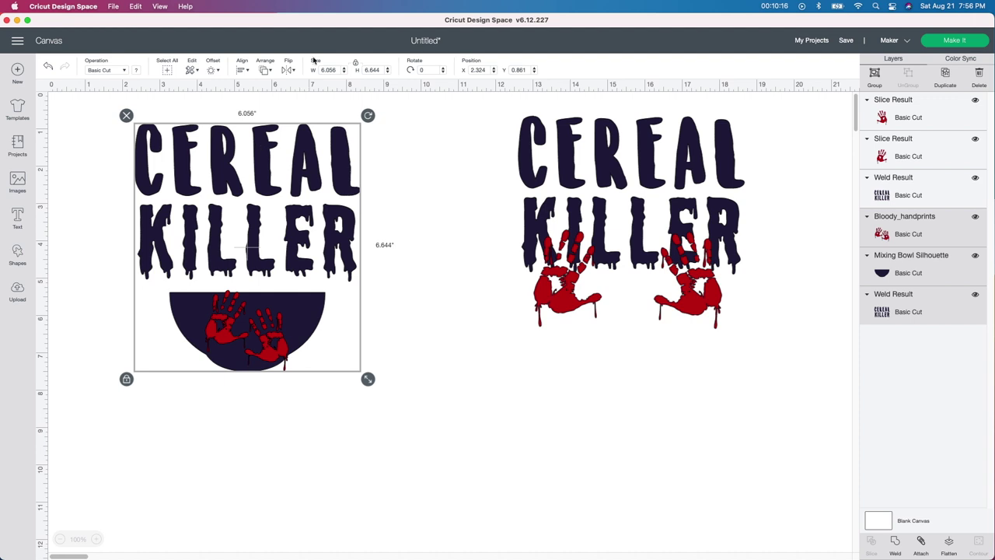
click(356, 63)
click(342, 70)
text(3)
key(Tab)
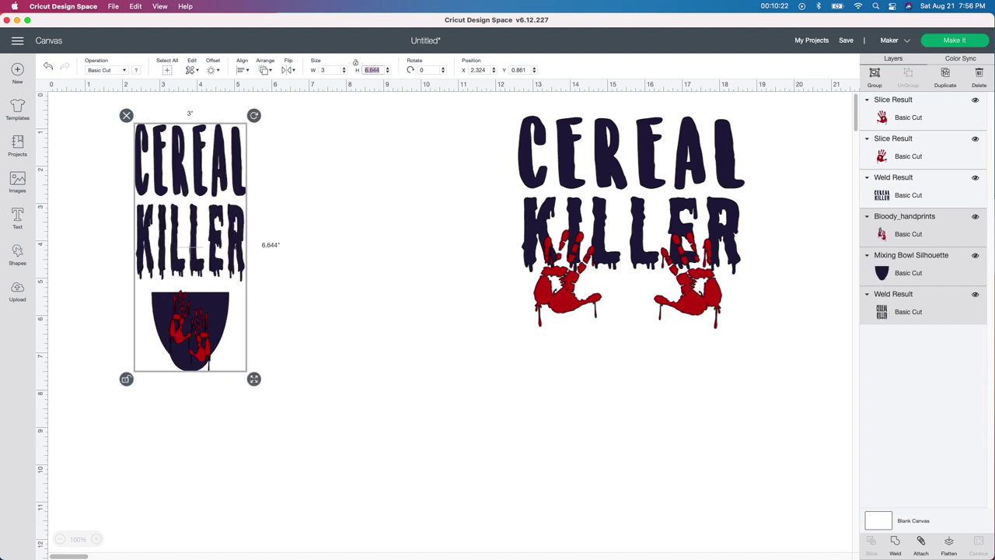
text(2)
key(Return)
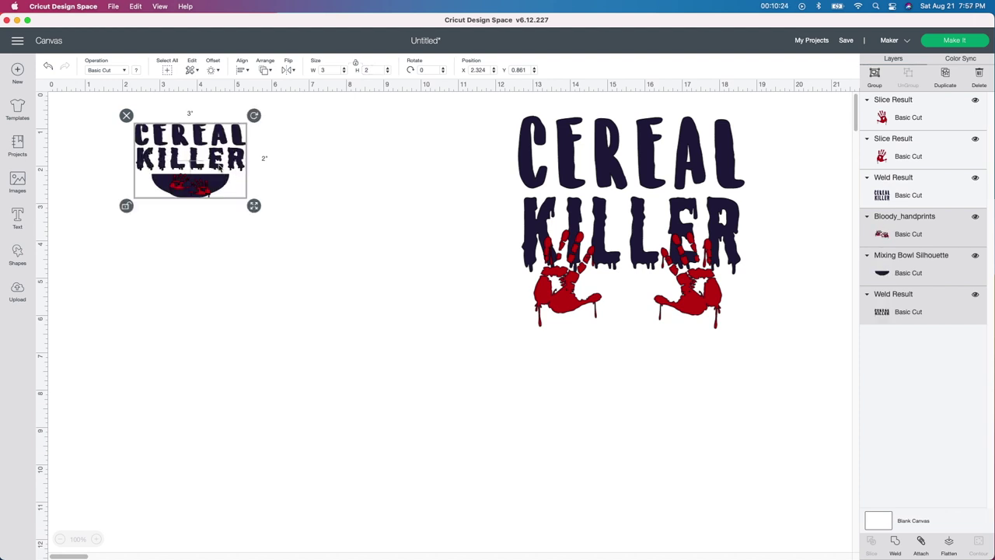
click(200, 306)
click(216, 195)
click(223, 235)
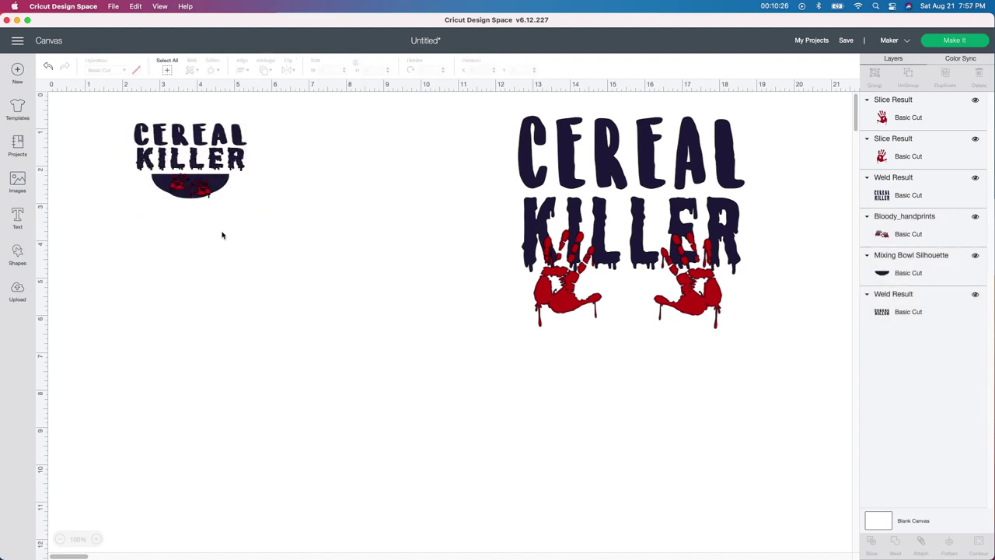
click(199, 163)
click(154, 261)
- Resize the copied lettering and its handprints together to 3 × 2 in unlocked, and move them beside the bowl design
click(581, 211)
drag(451, 144, 719, 323)
click(356, 63)
click(337, 70)
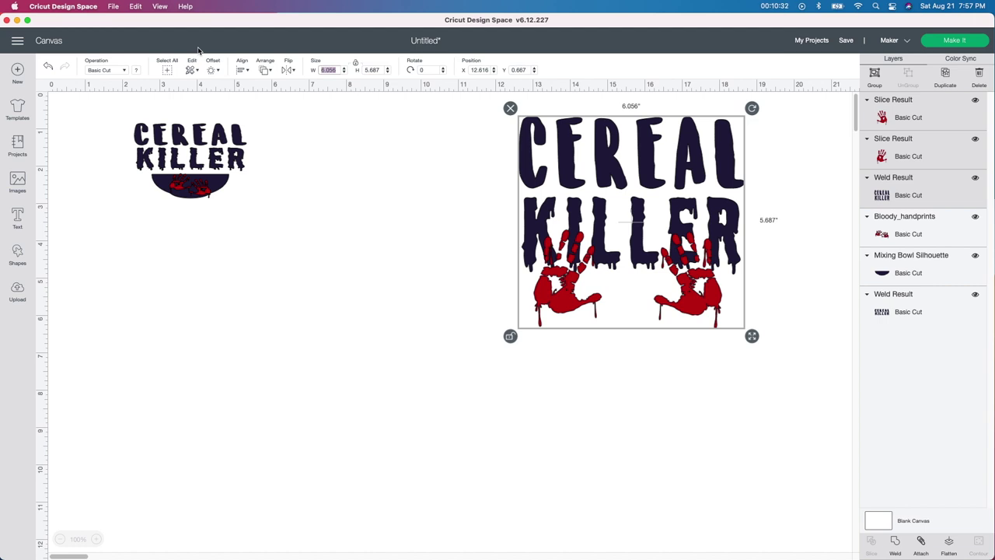
text(3)
key(Tab)
text(2)
key(Return)
drag(599, 174, 374, 175)
click(387, 325)
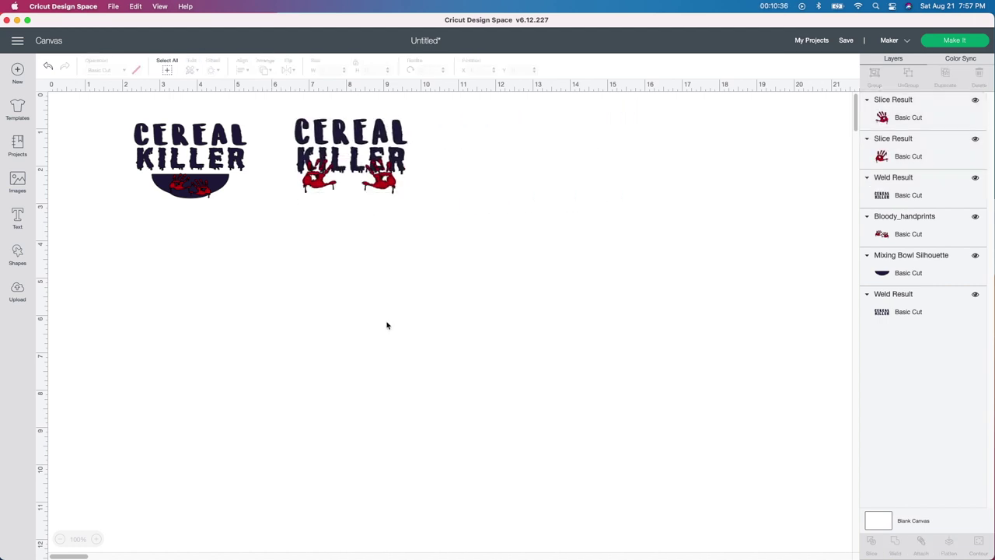
- Move the right handprint of the second design over the end of KILLER at about X 9.321, Y 1.41
drag(382, 183, 413, 162)
click(383, 284)
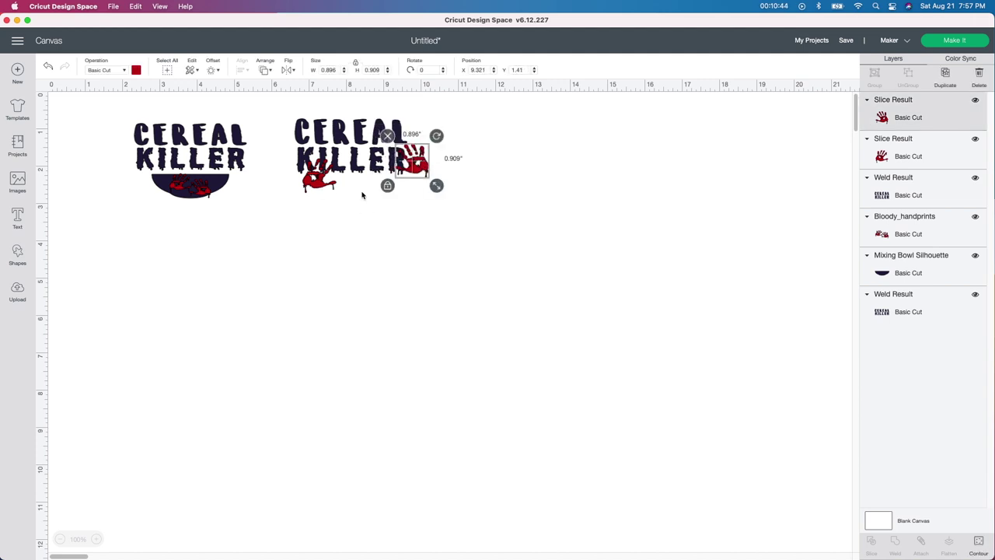
click(366, 290)
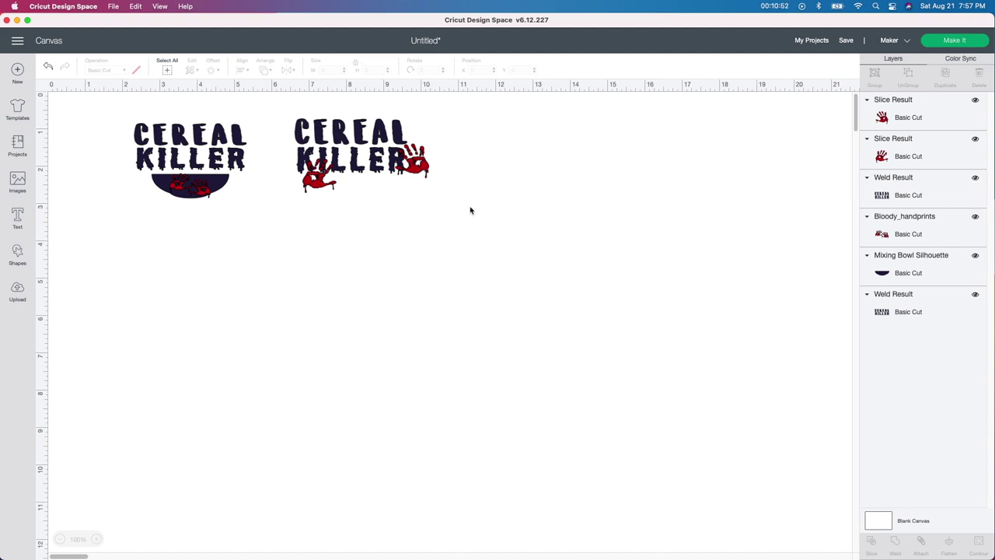
- Duplicate both finished designs together and send the project to mat preparation
drag(478, 243, 124, 115)
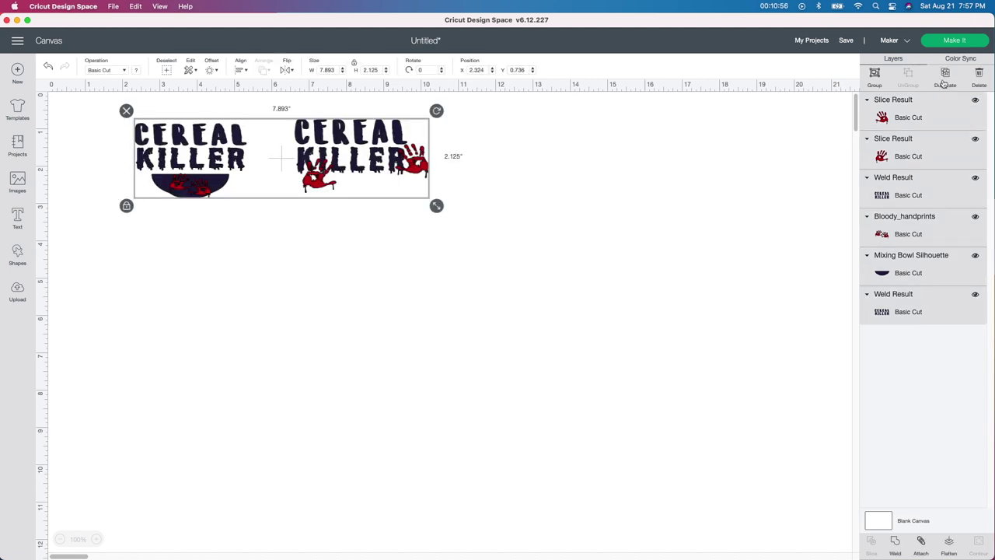
key(super+d)
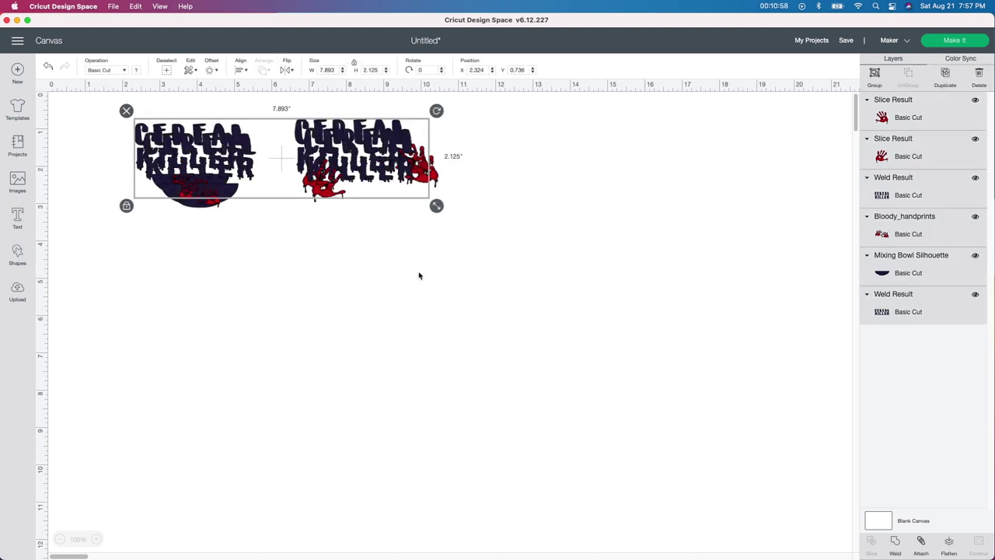
click(954, 42)
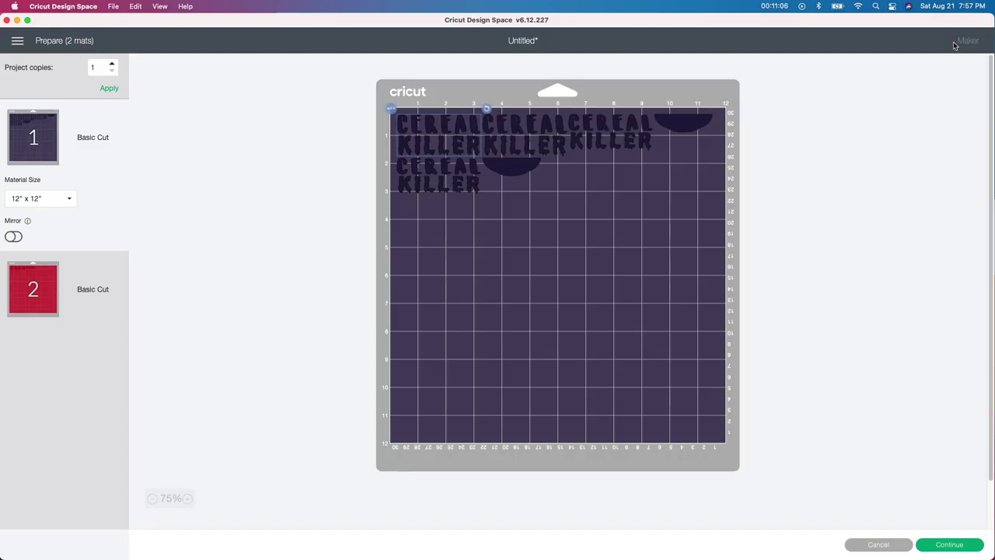
- Rearrange the four CEREAL KILLER letterings on the first mat into two rows of two, moving the obstructing bowl out of the way
click(411, 182)
drag(414, 182, 418, 188)
mouse_move(555, 140)
mouse_down()
mouse_move(568, 129)
mouse_move(573, 138)
mouse_up()
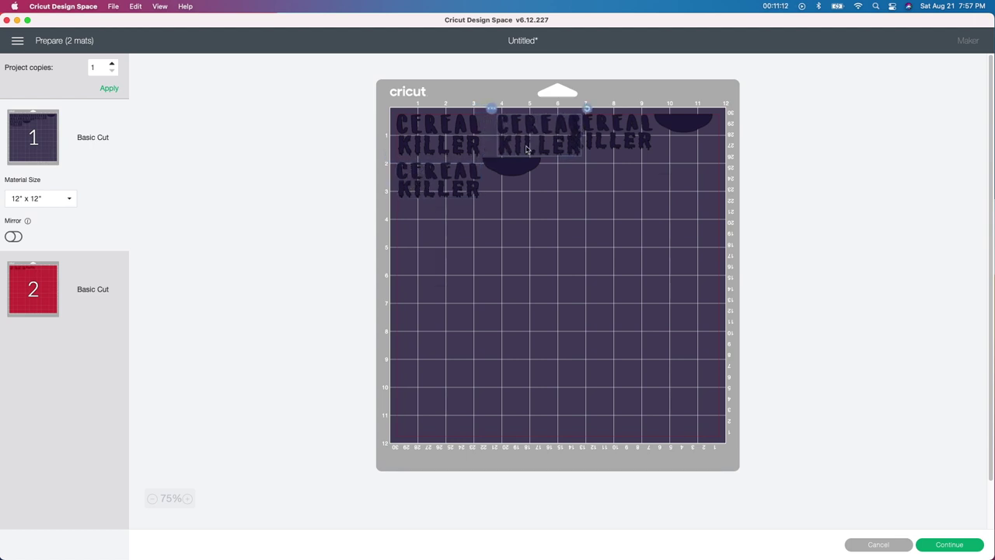
drag(502, 162, 558, 249)
drag(618, 152, 537, 200)
click(460, 190)
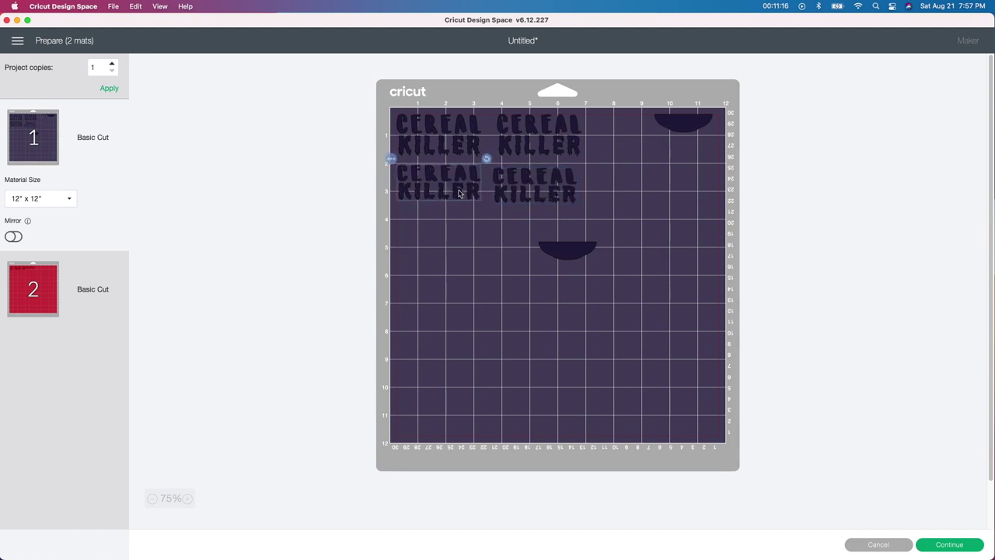
- Move the second column of letterings closer to the first and stack both bowls beside it, starting at about 7 in across the mat
click(524, 187)
drag(515, 116, 509, 117)
click(544, 184)
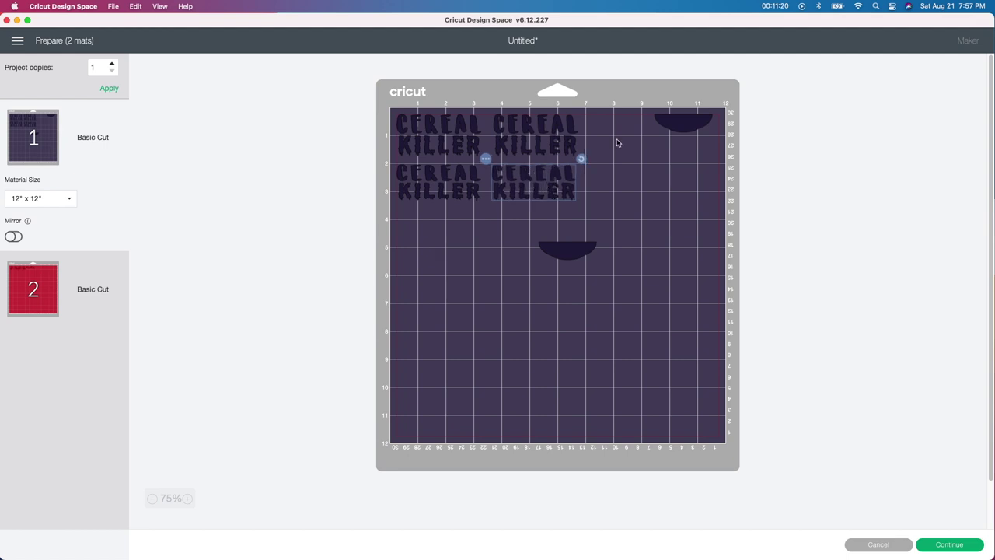
drag(665, 120, 596, 119)
drag(579, 255, 620, 155)
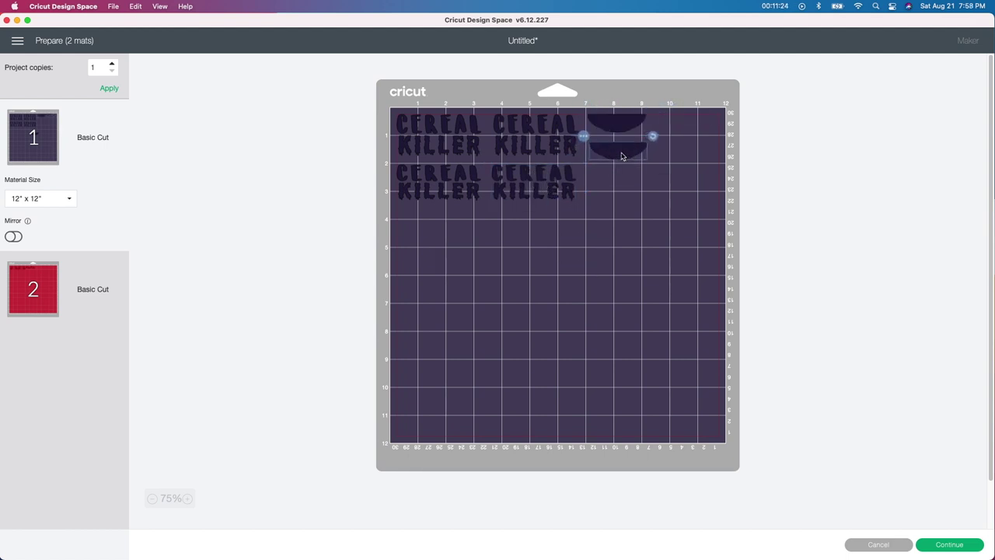
- Spread the handprint pieces on the second, red mat further apart in a single row along the mat's upper edge
click(24, 283)
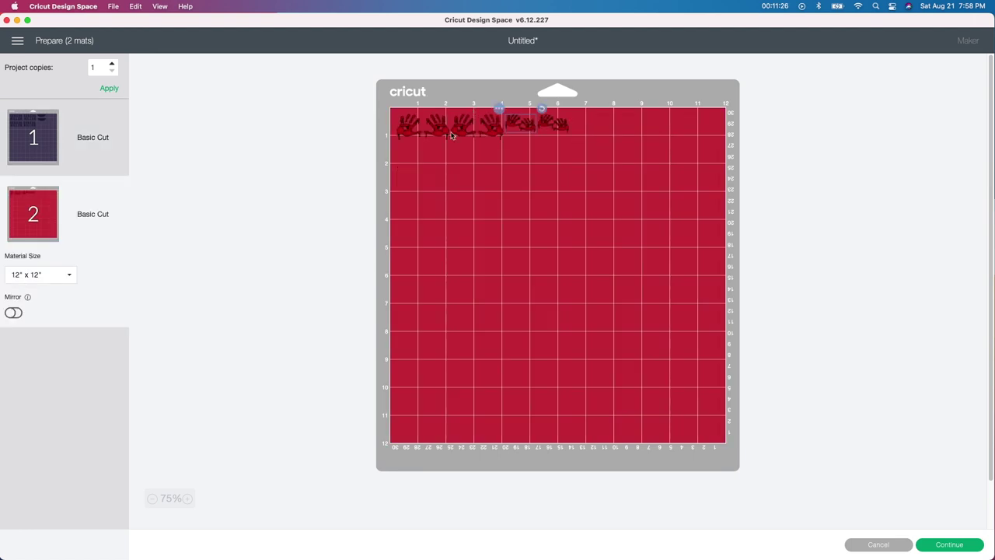
click(562, 129)
drag(566, 127, 501, 129)
click(464, 129)
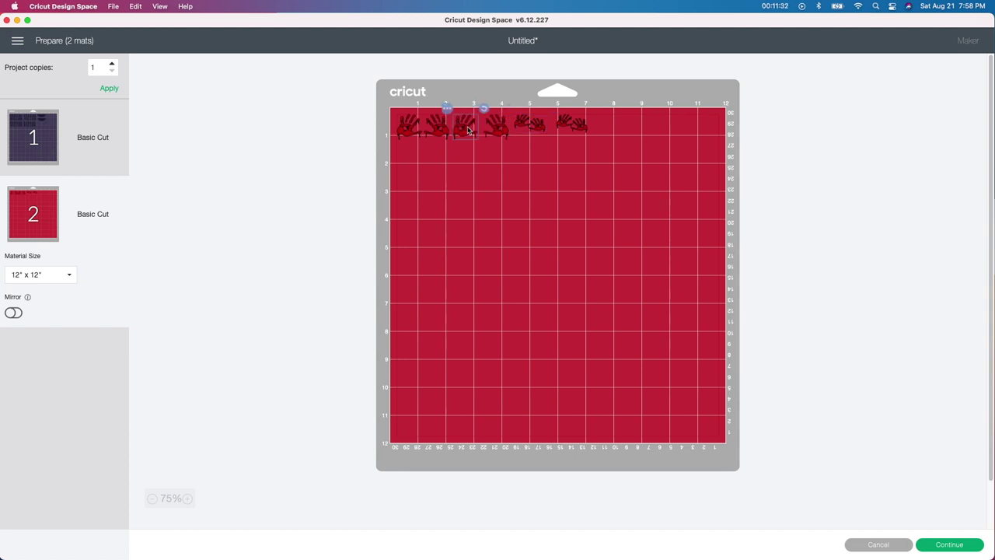
click(575, 124)
drag(539, 128, 547, 127)
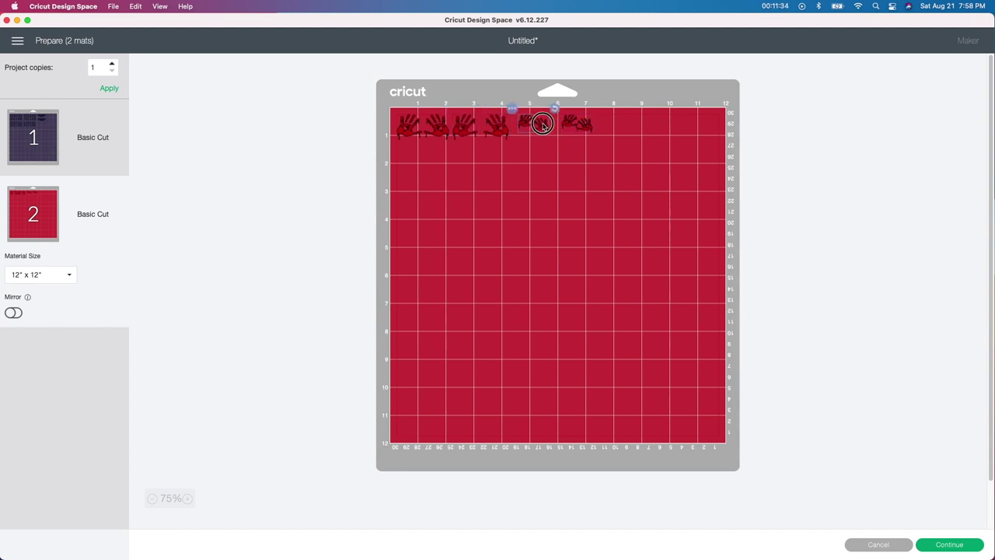
click(506, 127)
click(467, 128)
click(446, 131)
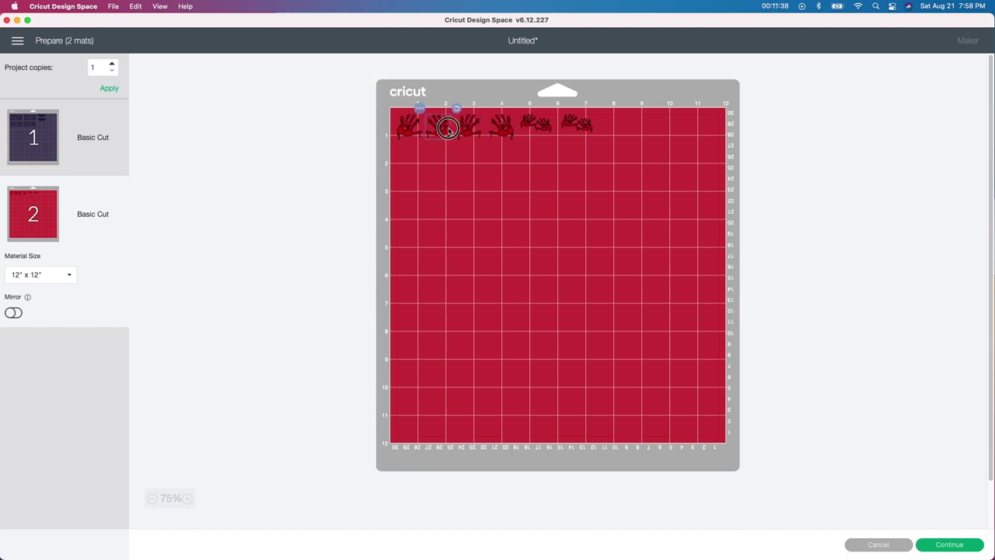
click(461, 167)
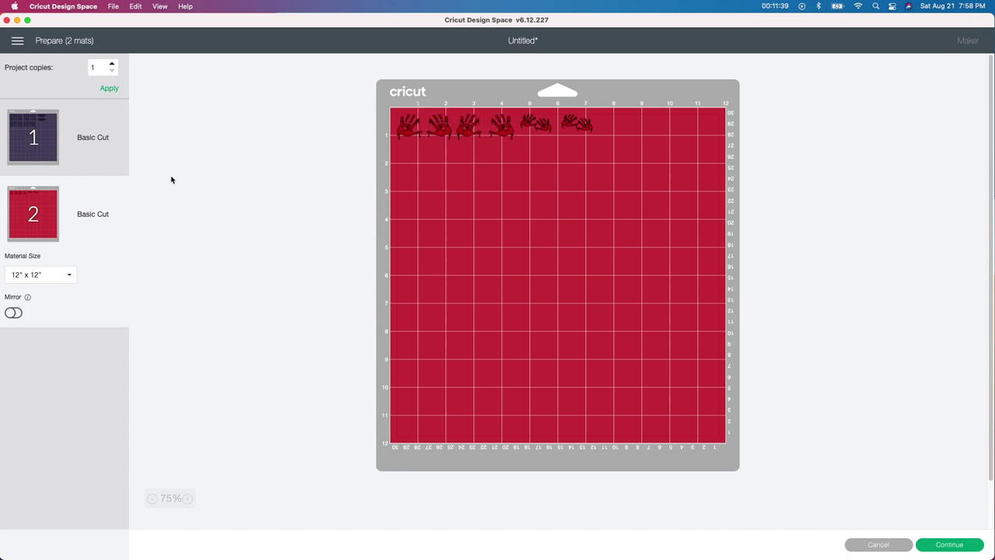
- Review the layout of the first mat and continue to the material setup for cutting
click(35, 140)
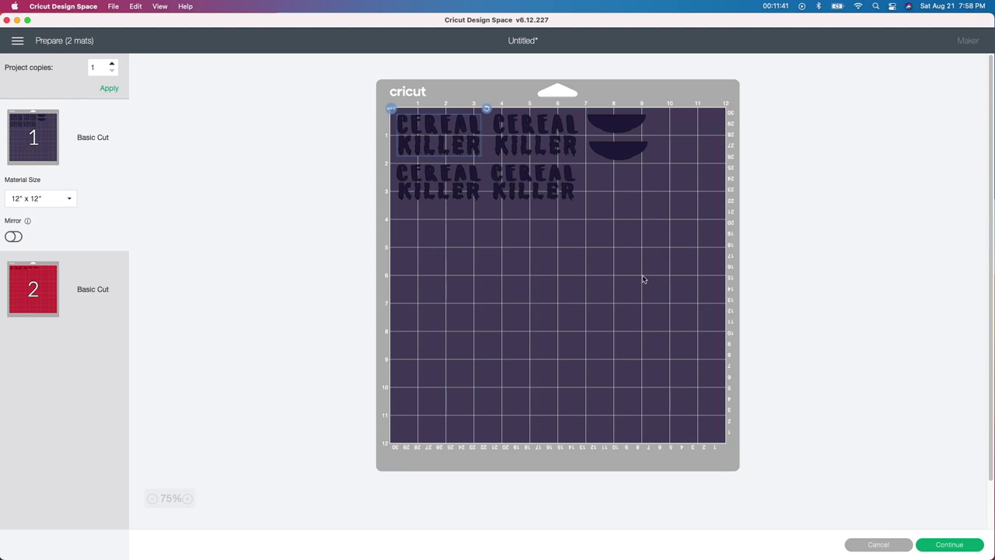
click(950, 546)
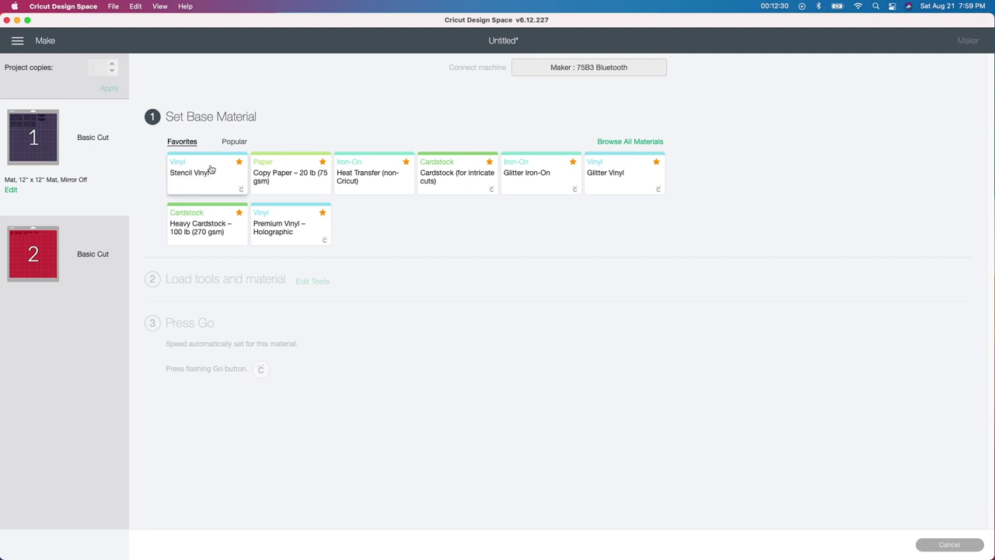
- Search the full material list for vinyl, close it, and set the first mat's base material to Stencil Vinyl
click(631, 143)
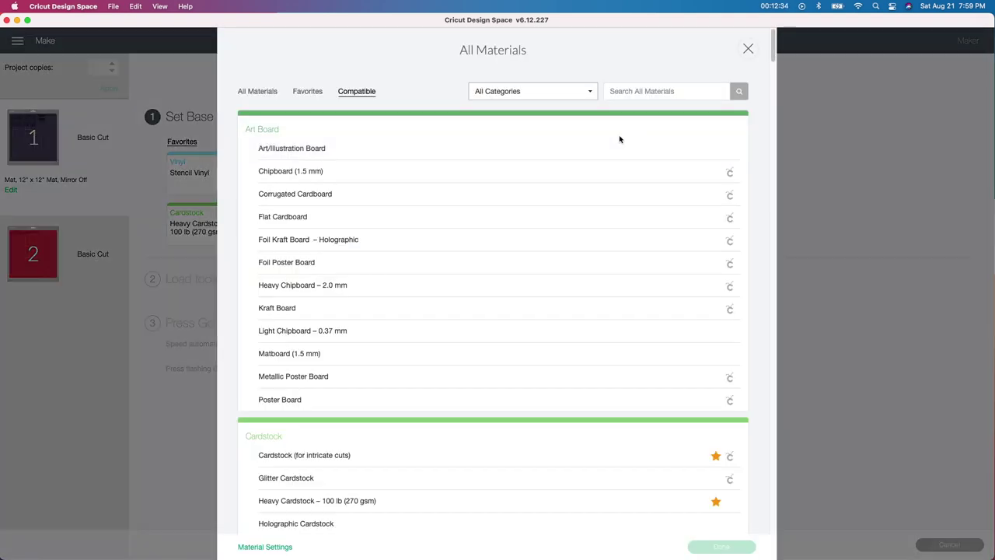
text(vinyl)
key(Return)
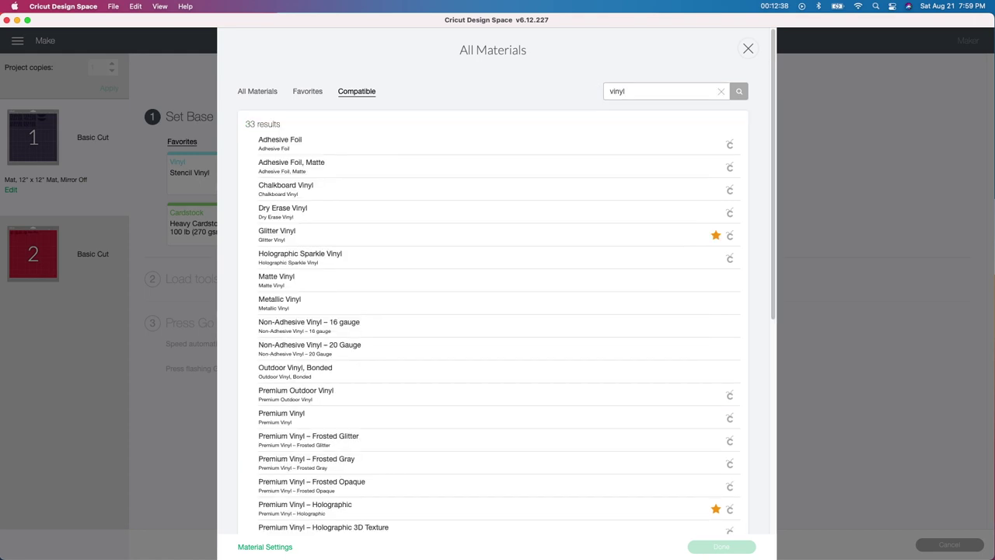
click(719, 237)
scroll(717, 346, down, 5)
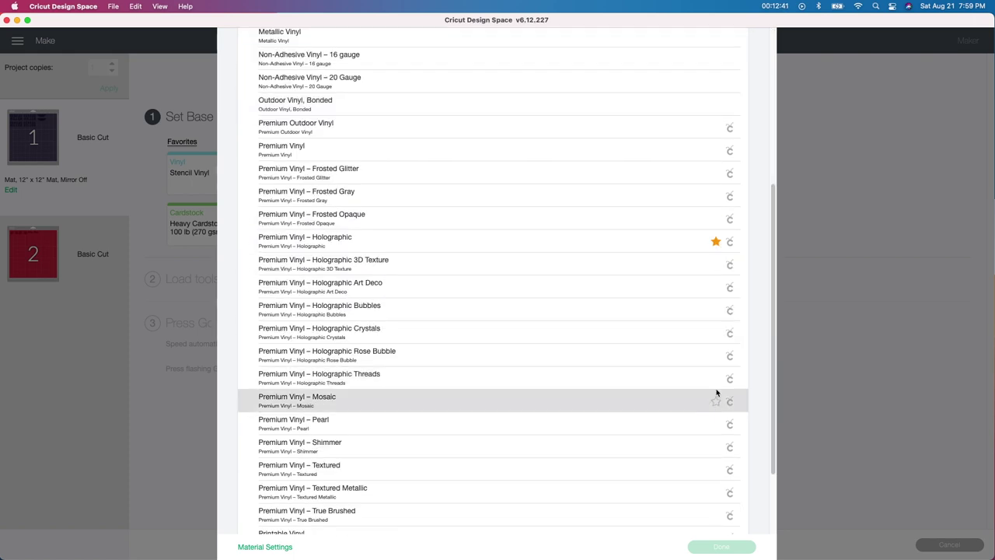
click(715, 241)
click(877, 255)
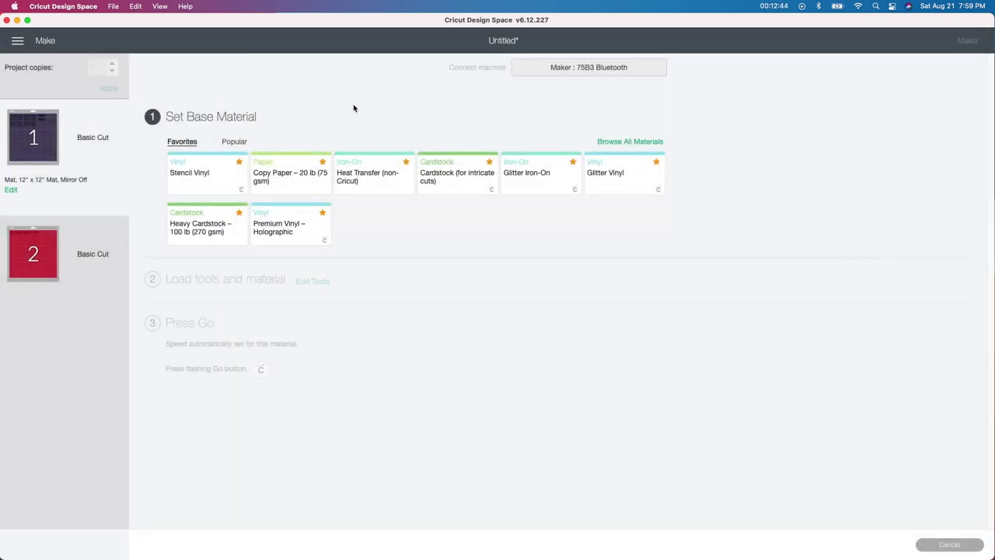
click(224, 171)
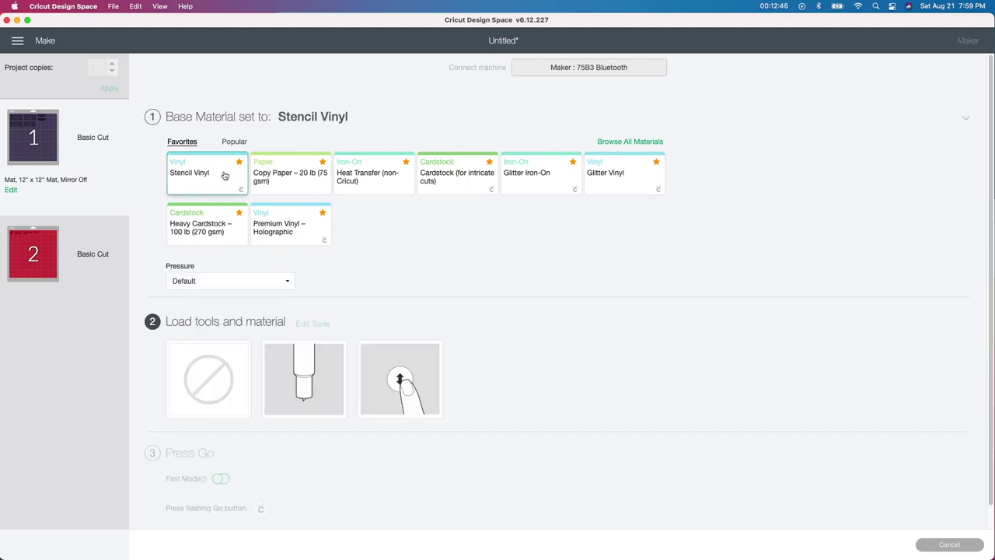